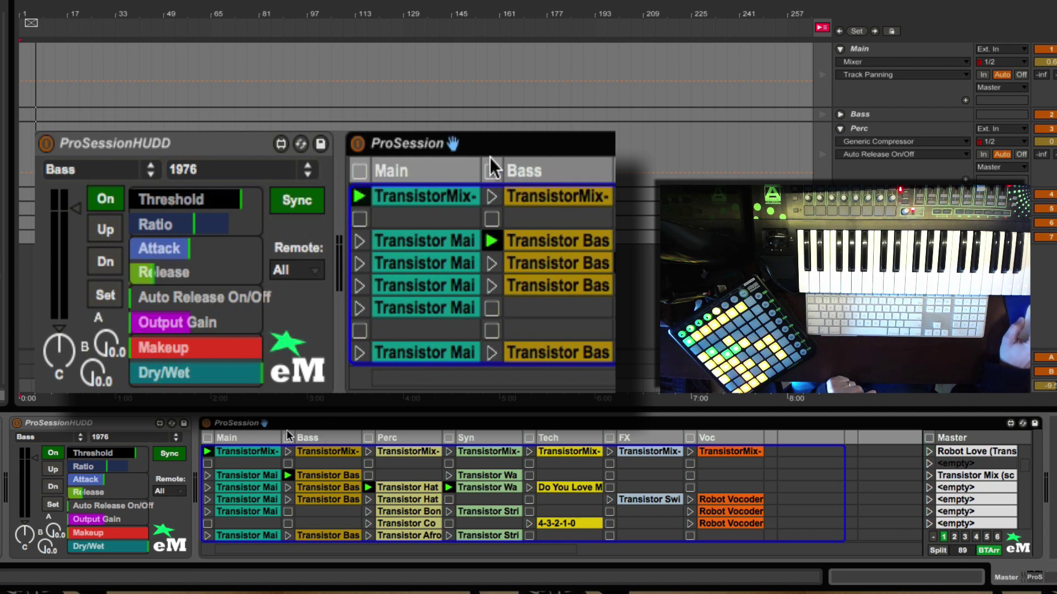
Stop the playing clips on the Bass, Perc, Syn and Main tracks from the ProSession clip grid.
click(287, 463)
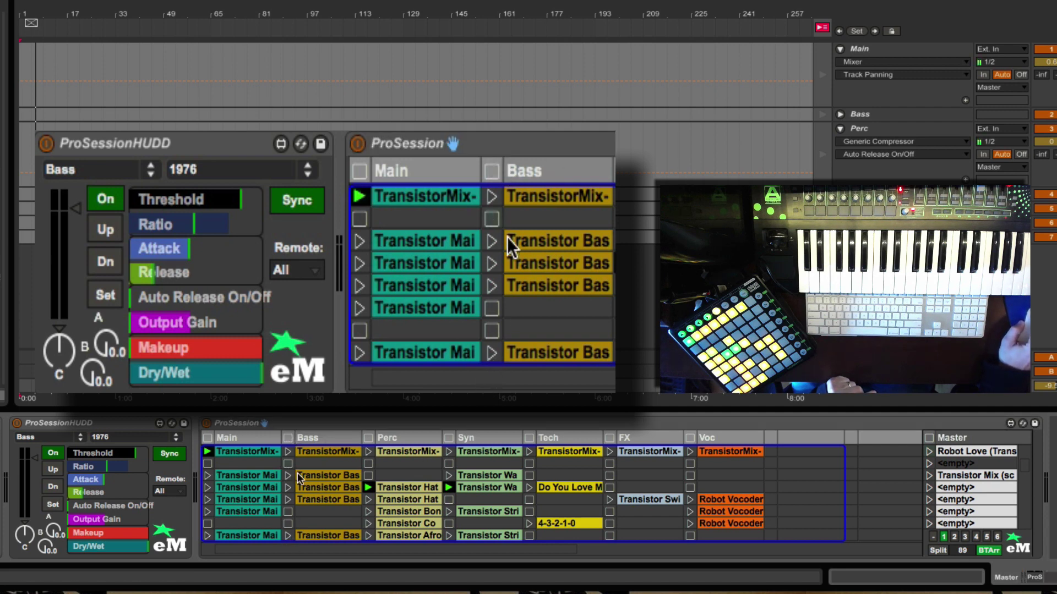
click(369, 464)
click(448, 463)
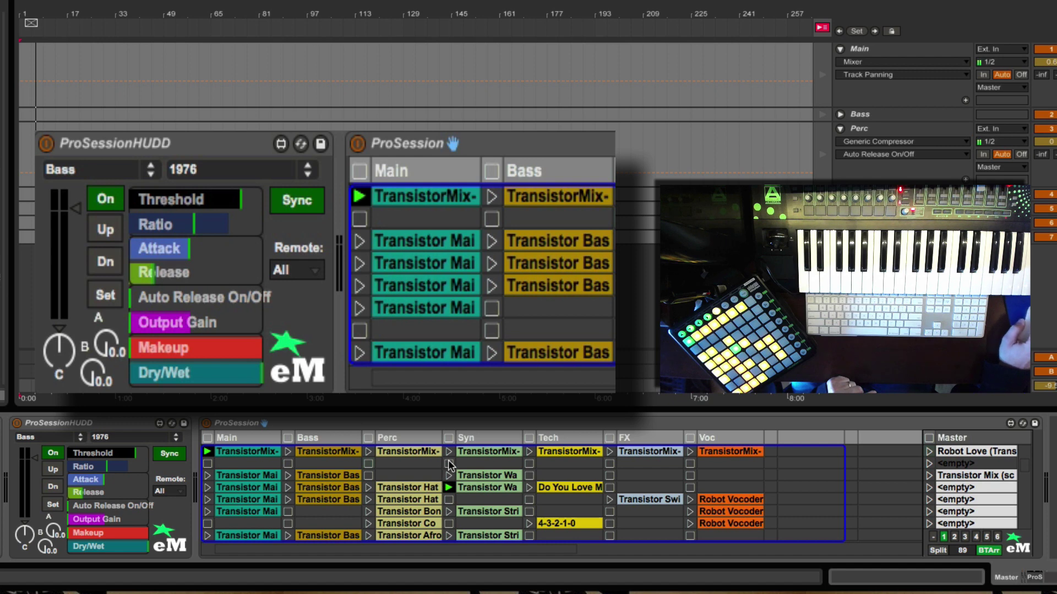
click(207, 463)
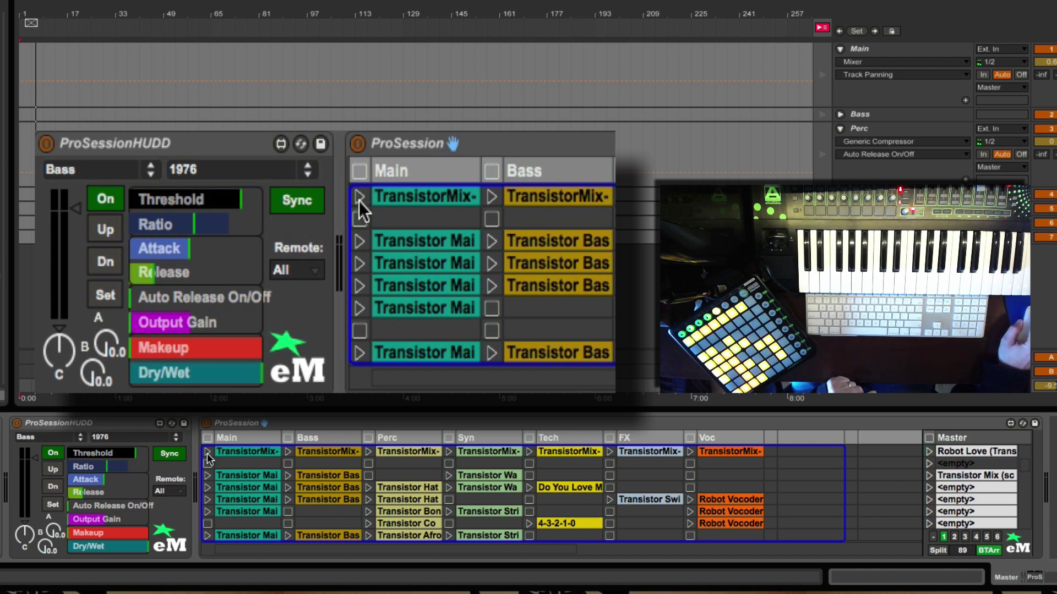
Launch the Main clip in the third row and the Bass clip in the fourth row of the grid.
click(207, 475)
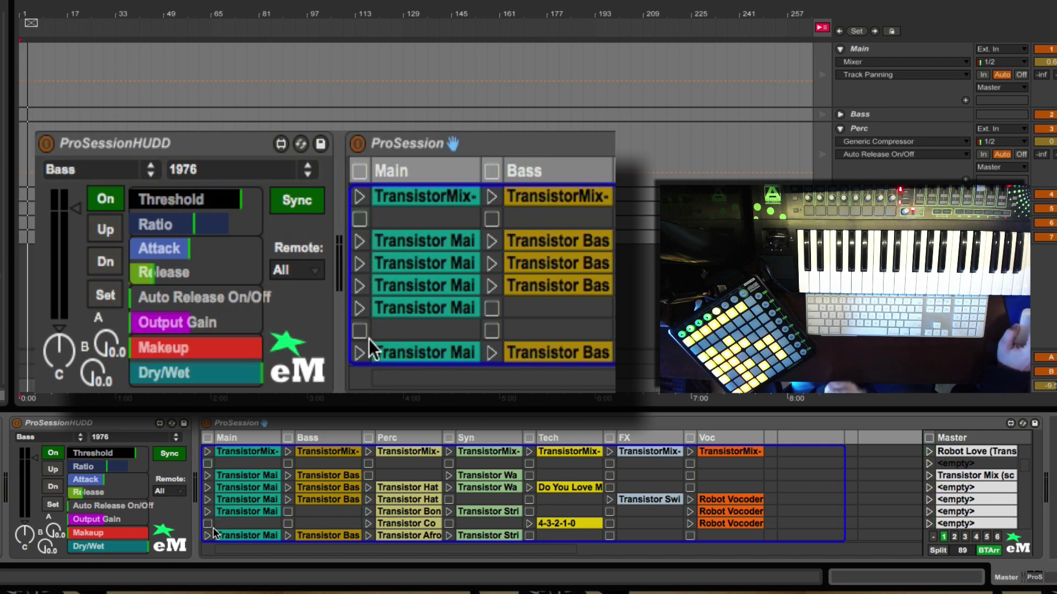
click(207, 475)
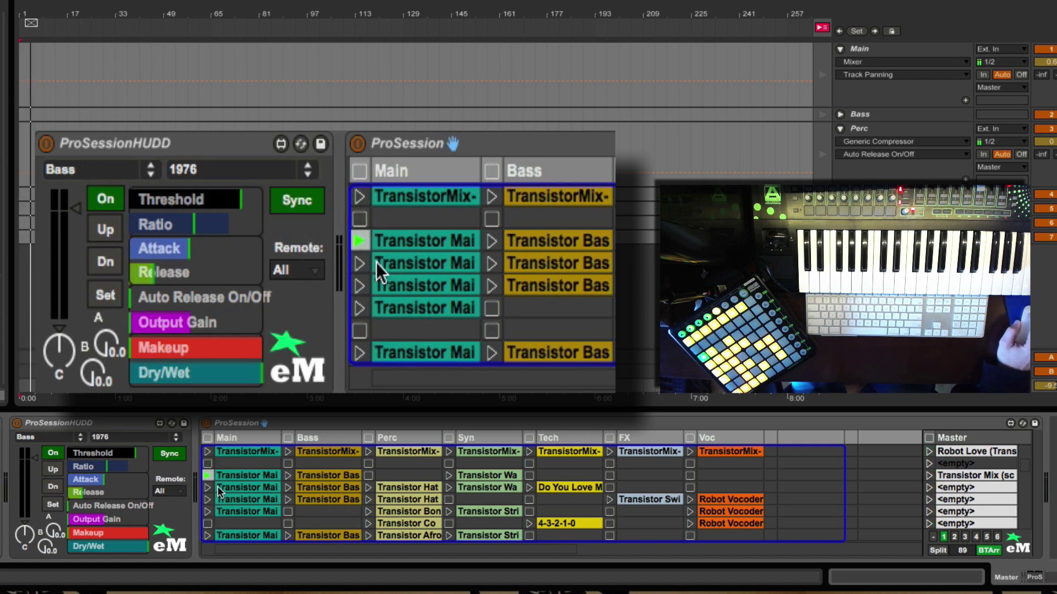
click(492, 265)
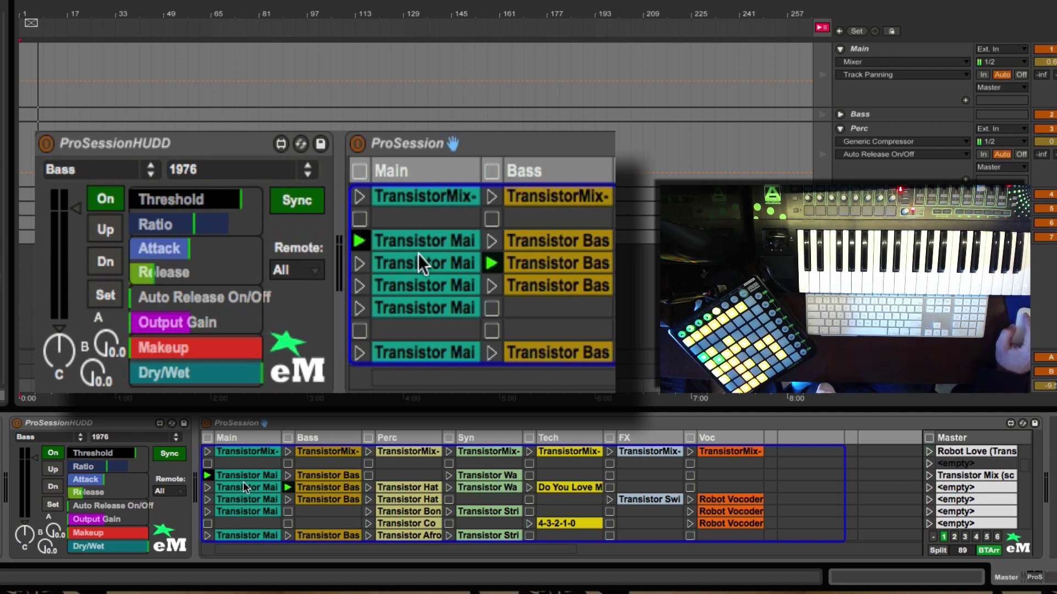
Bring the Main track's compressor into ProSessionHUDD and stop the Main clip that is playing.
click(425, 166)
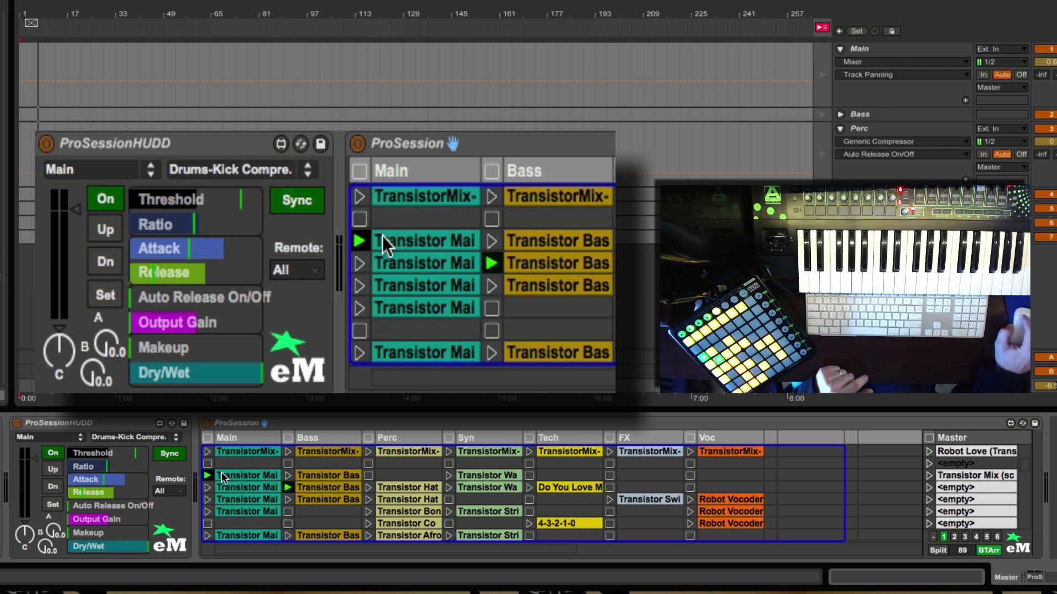
mouse_move(382, 235)
mouse_down()
mouse_move(378, 348)
mouse_move(379, 236)
mouse_up()
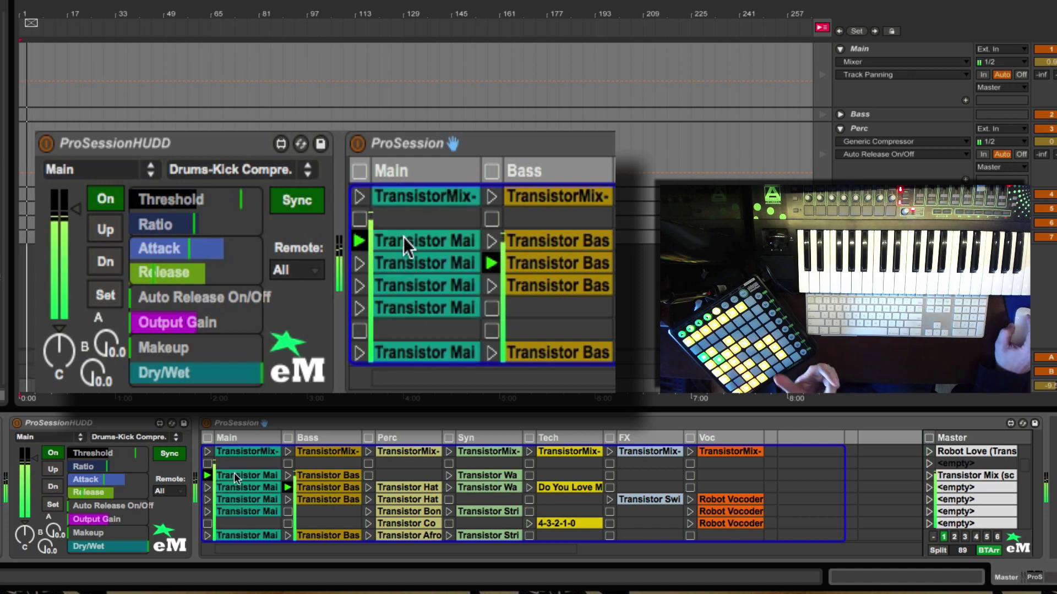
click(361, 220)
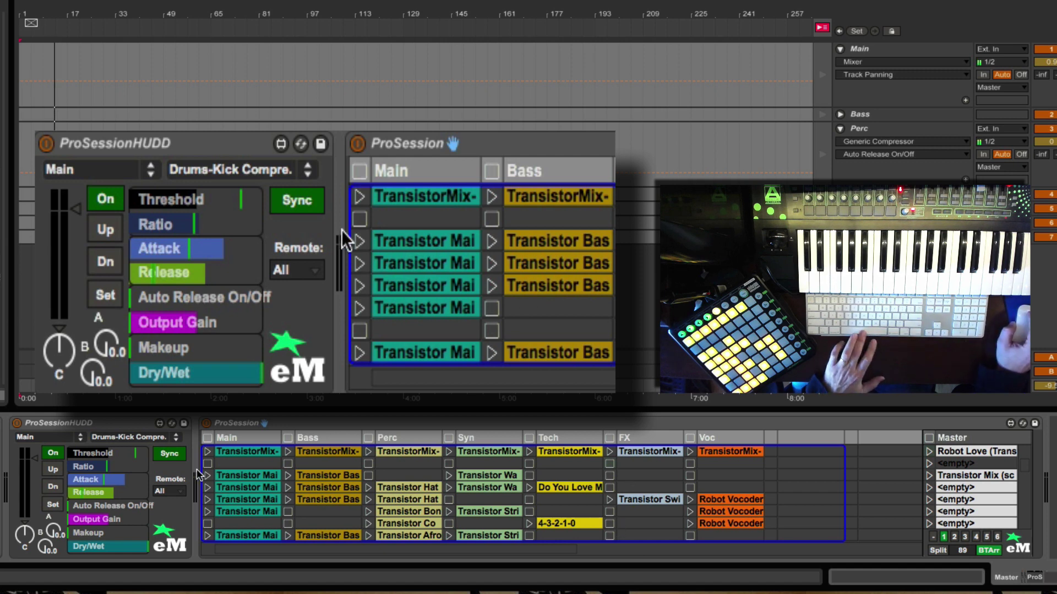
View the Main track's slider overlays for volume, panning and returns, and for Threshold, Ratio, Attack and Release.
click(397, 170)
click(397, 168)
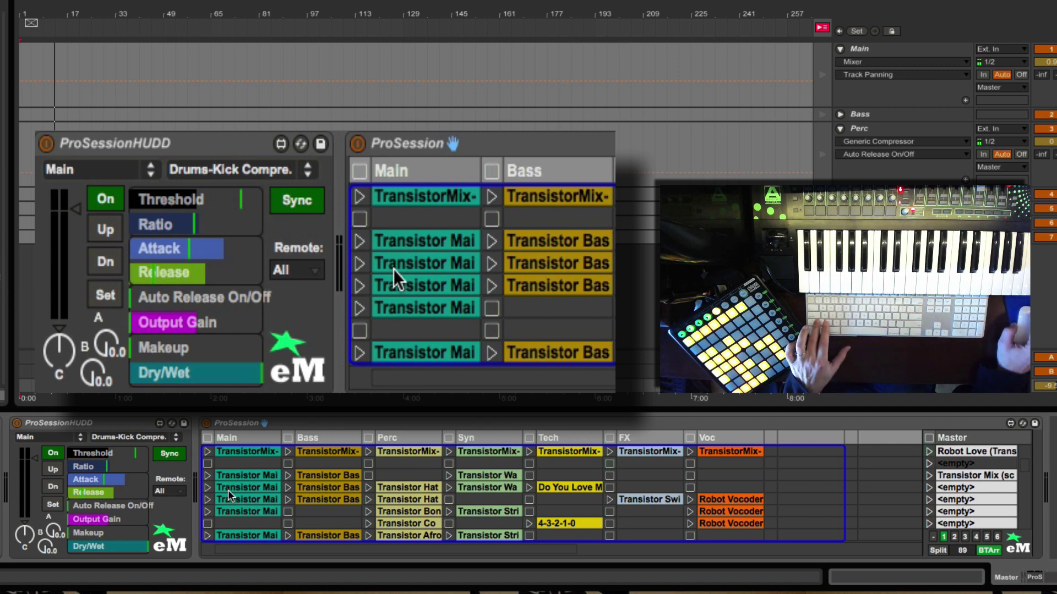
click(390, 167)
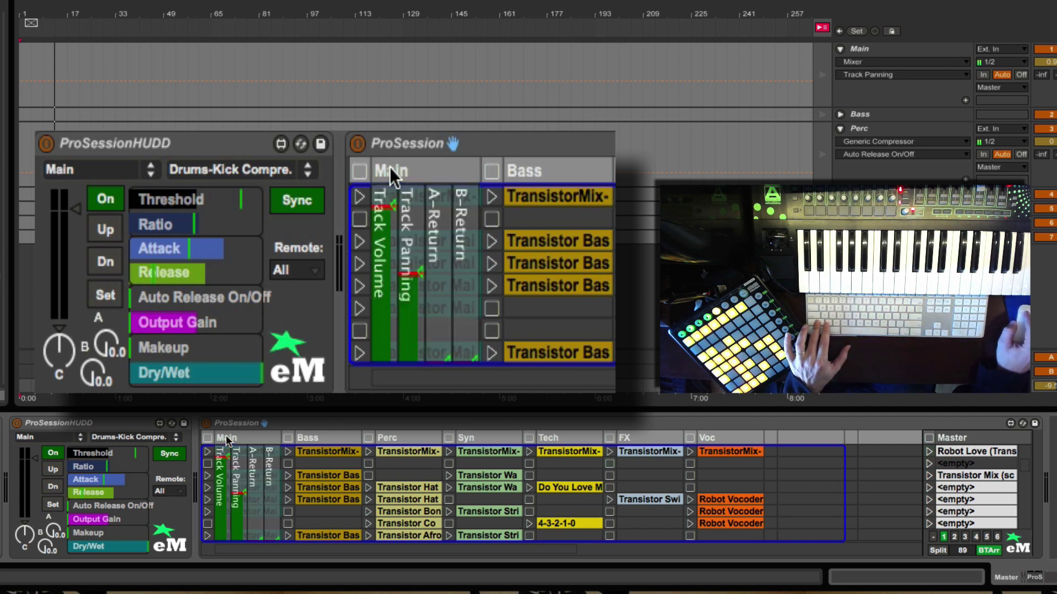
click(389, 168)
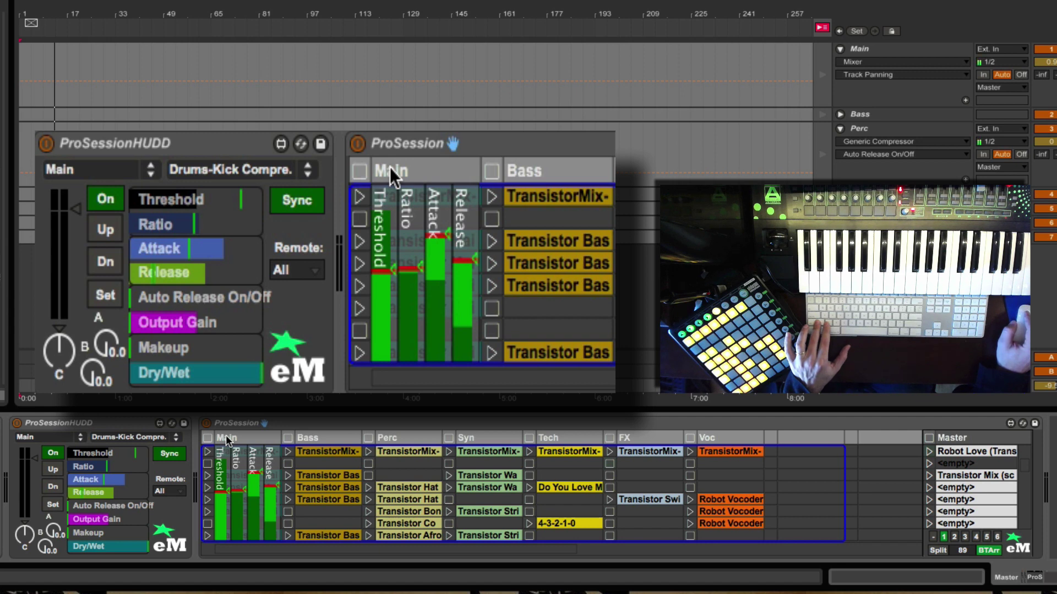
click(390, 167)
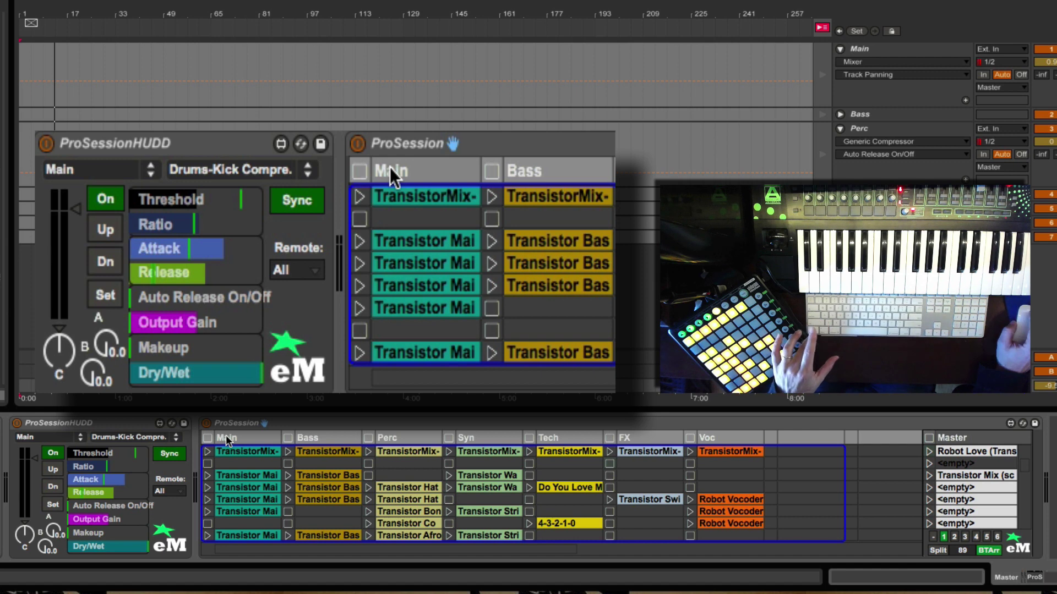
Look through the Main compressor's further slider overlays, from Attack and Output Gain to Dry/Wet, Model and EF Mode.
click(385, 168)
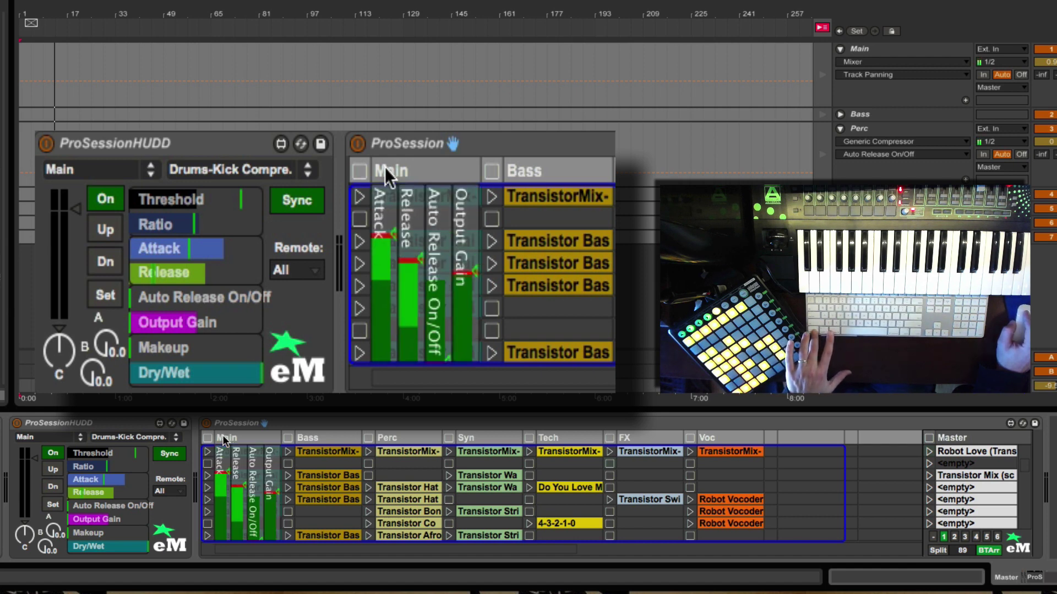
click(385, 168)
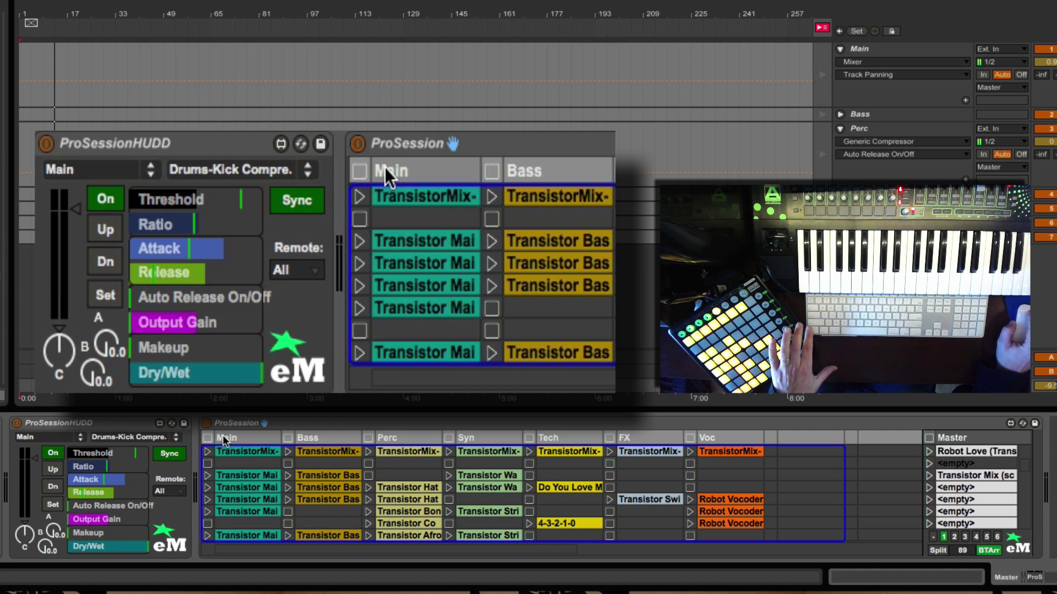
click(384, 167)
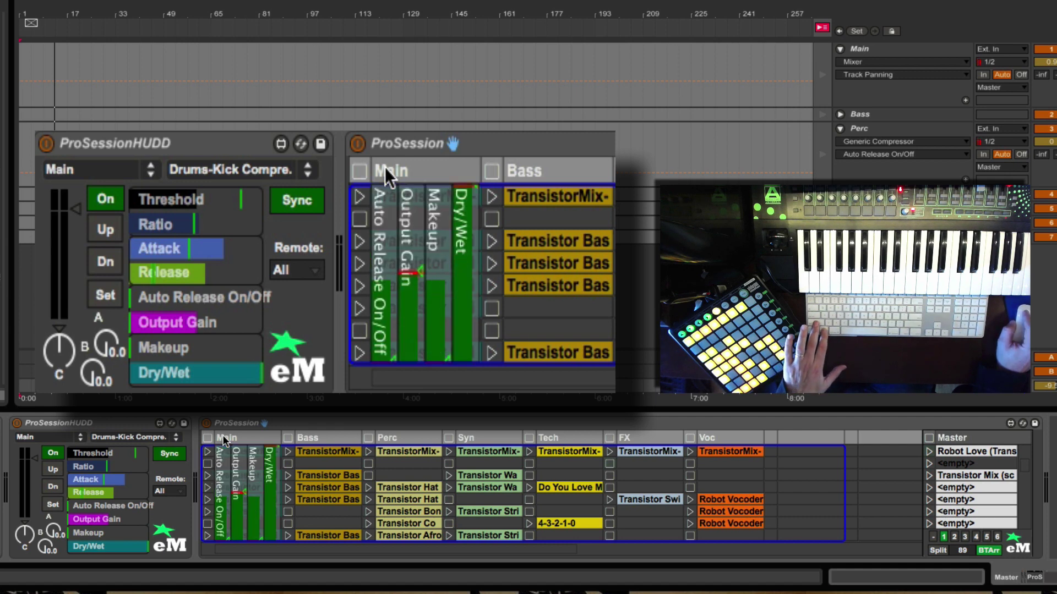
click(384, 167)
click(384, 167)
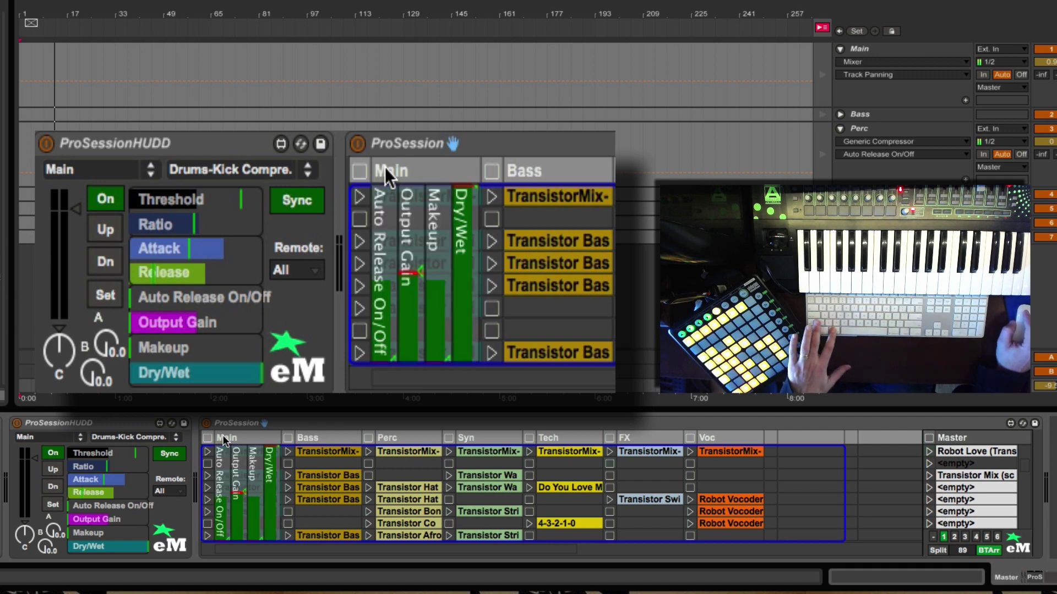
click(385, 168)
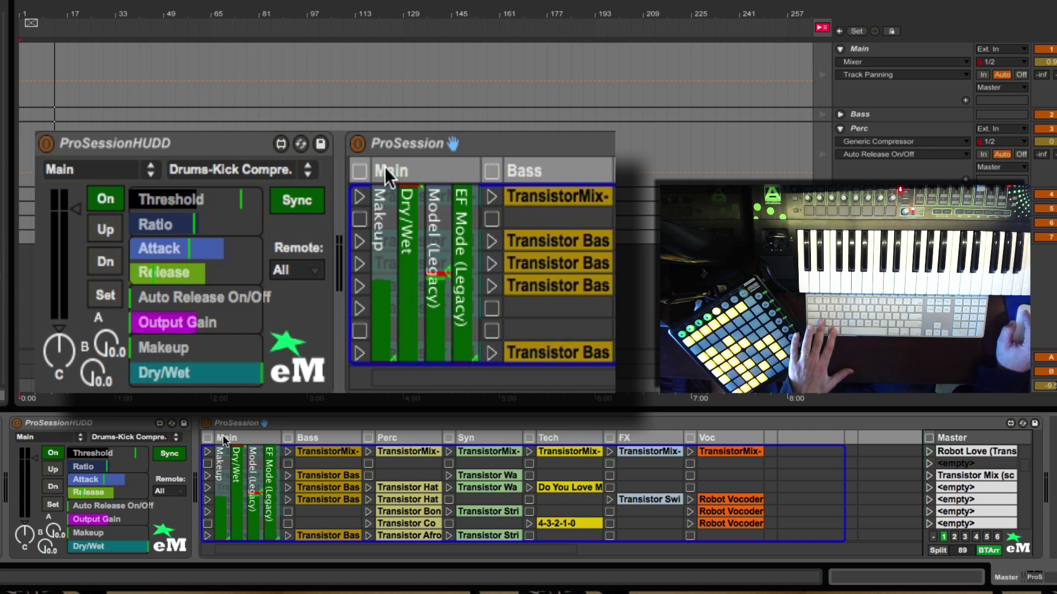
click(385, 168)
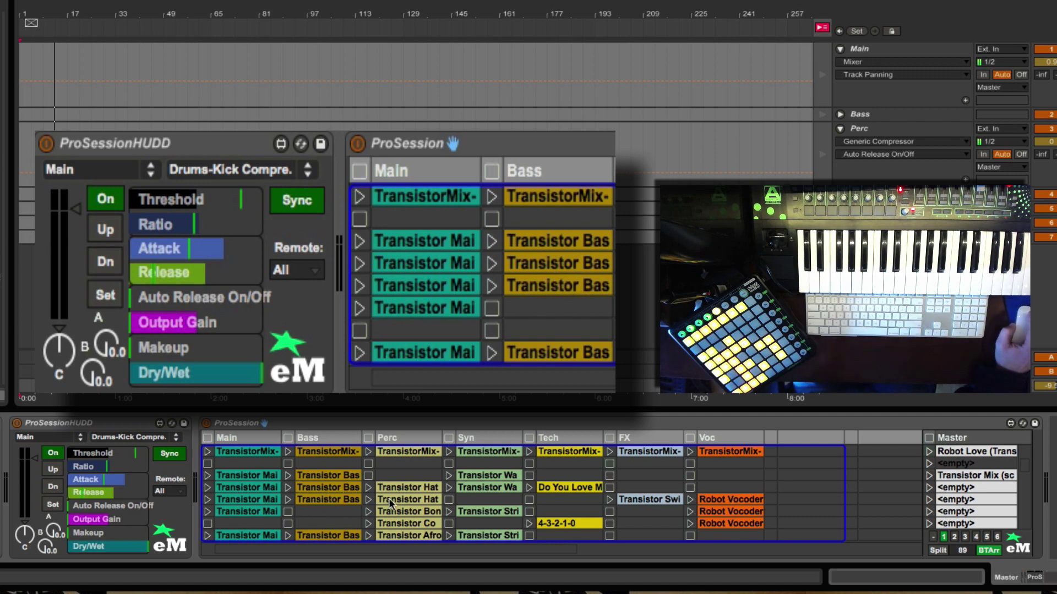
Narrow the grid's track columns to 63, check the Main track's slider overlay, and reduce the column width to 25.
drag(962, 550, 963, 550)
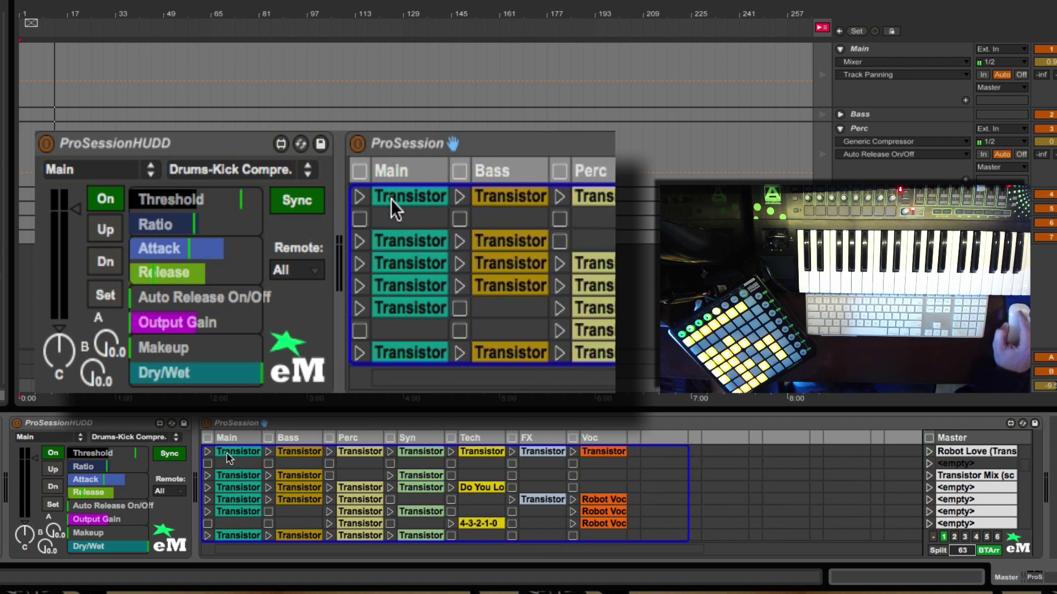
click(385, 170)
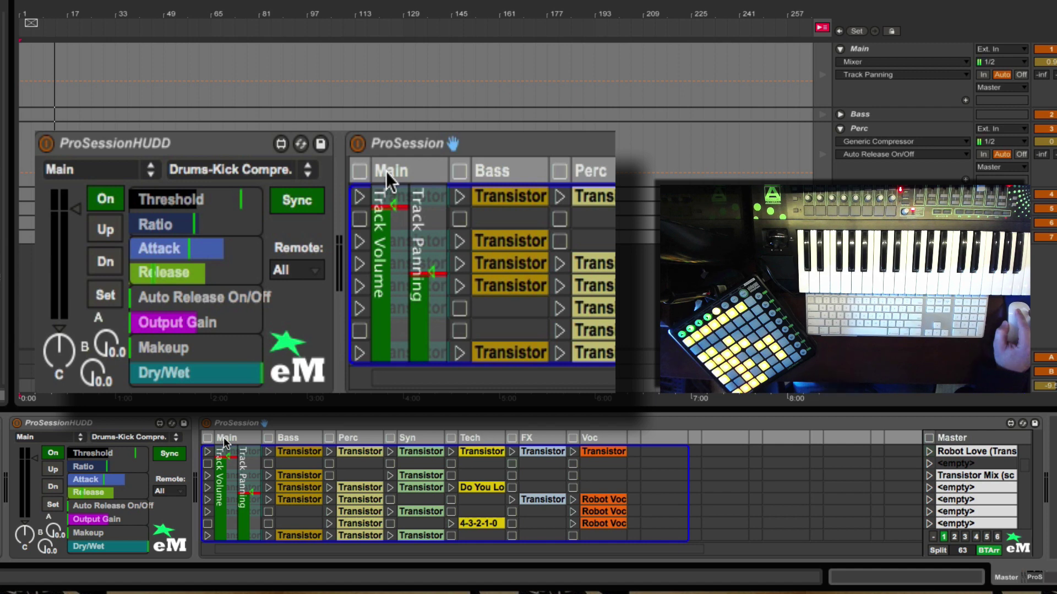
click(385, 170)
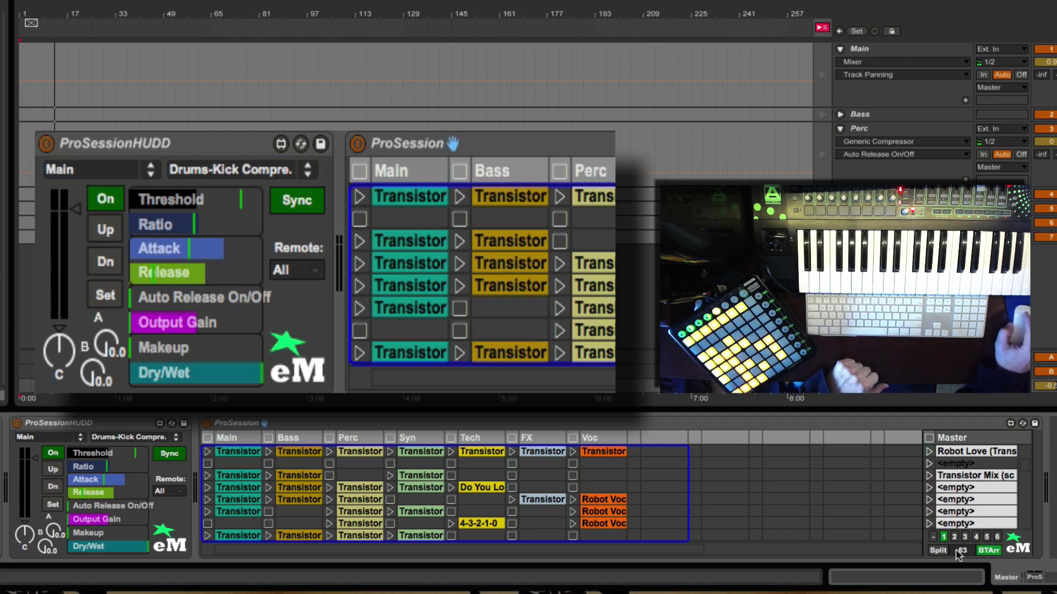
drag(958, 553, 957, 569)
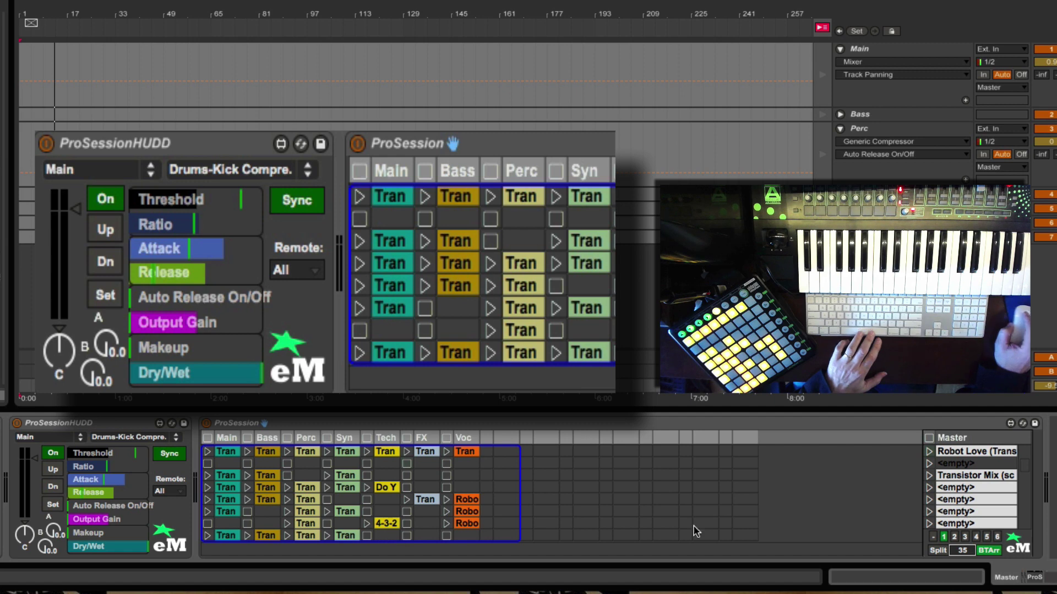
mouse_move(962, 547)
mouse_down()
mouse_move(962, 514)
mouse_move(960, 557)
mouse_move(962, 548)
mouse_up()
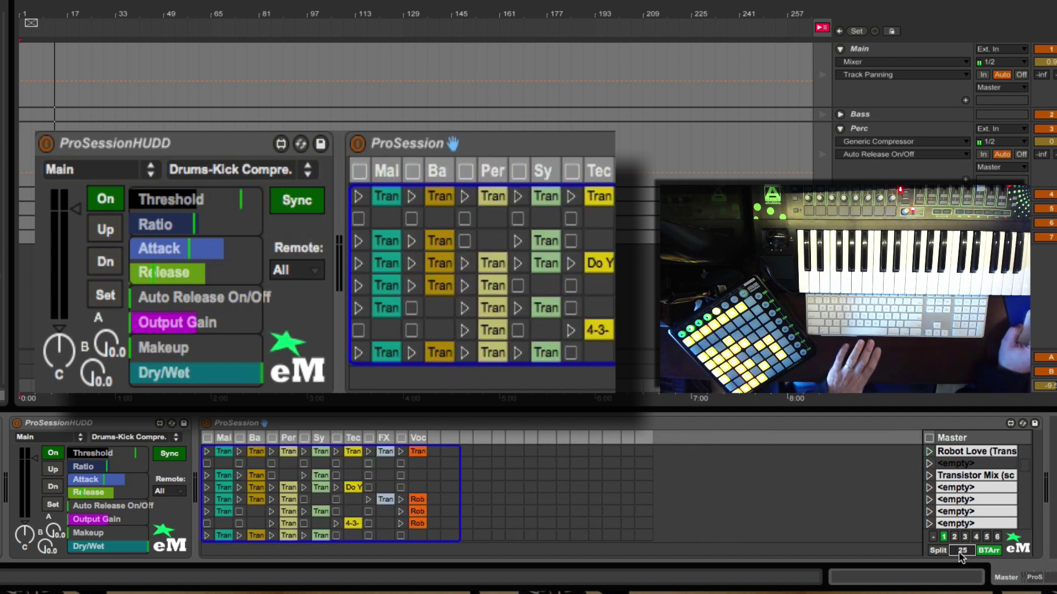
Launch the Bass clip in the third row and the Perc clip in the fourth row.
click(239, 476)
click(465, 264)
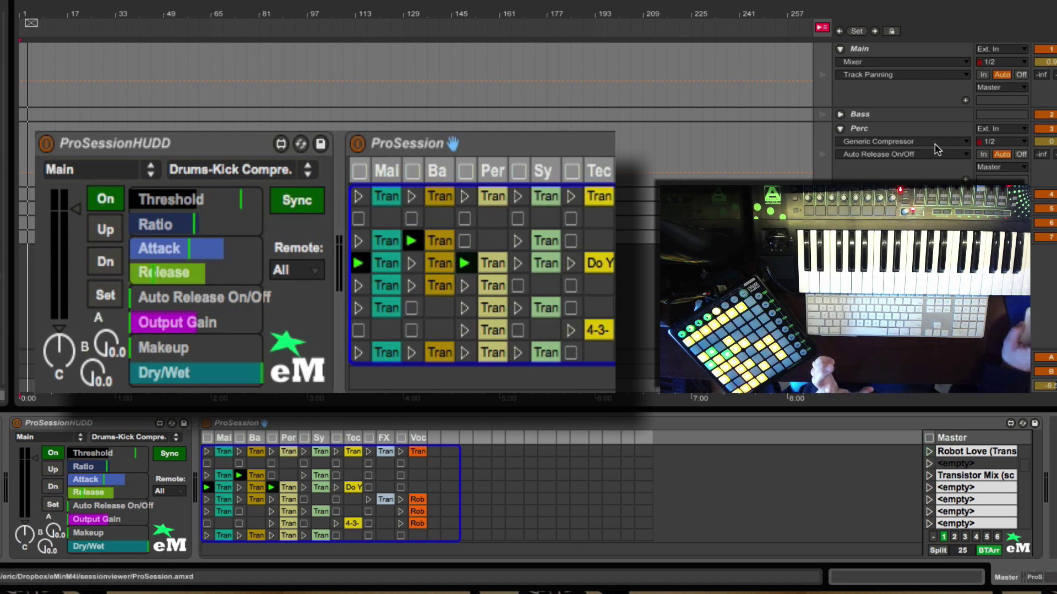
Compare the ProSession grid with the clip rows in Session View, including the lower scenes, and return to Arrangement View.
key(Tab)
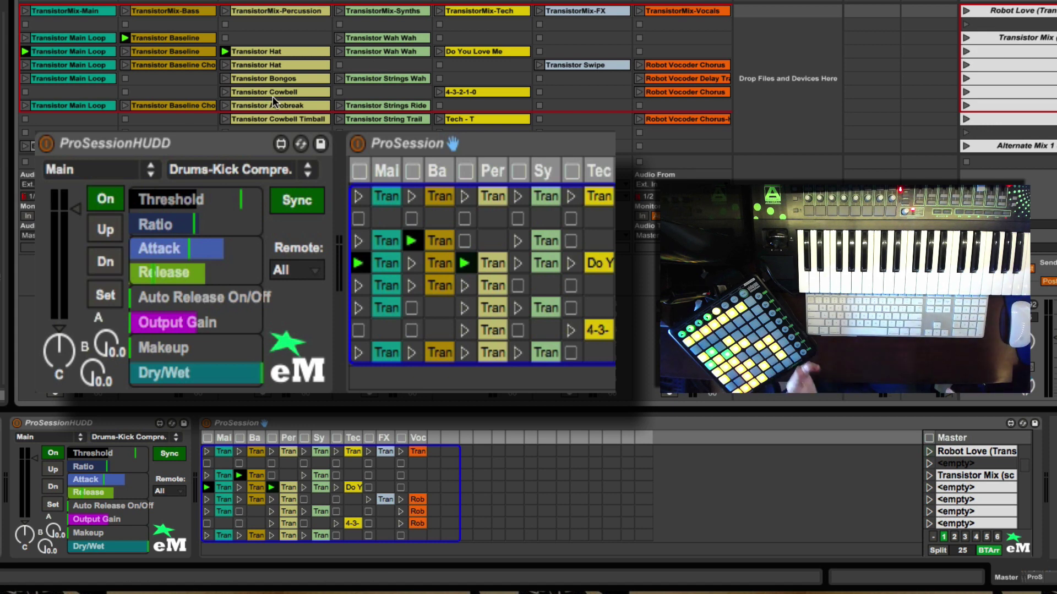
scroll(272, 96, down, 3)
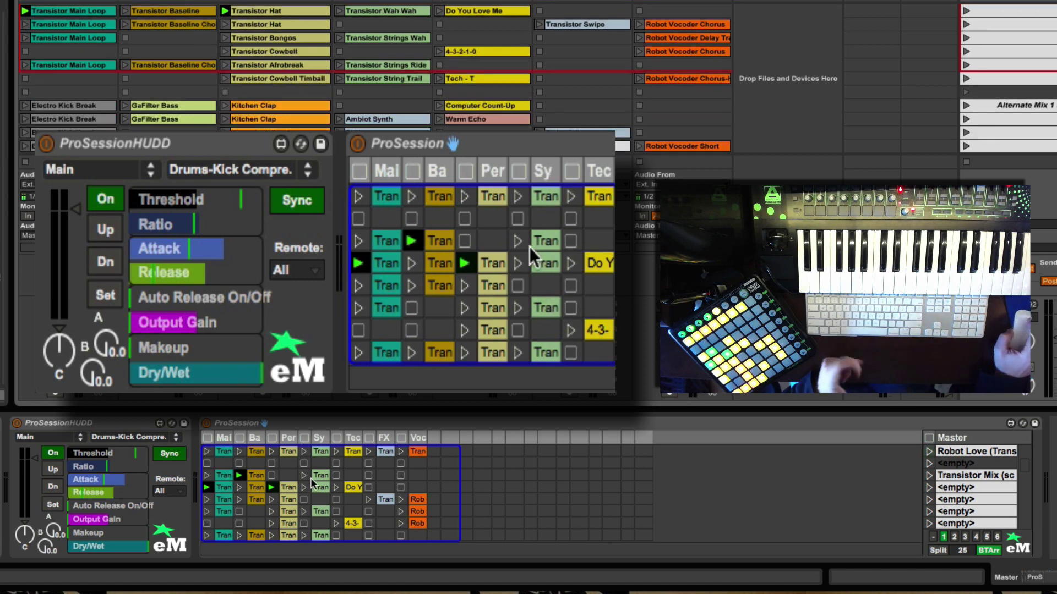
scroll(325, 145, down, 3)
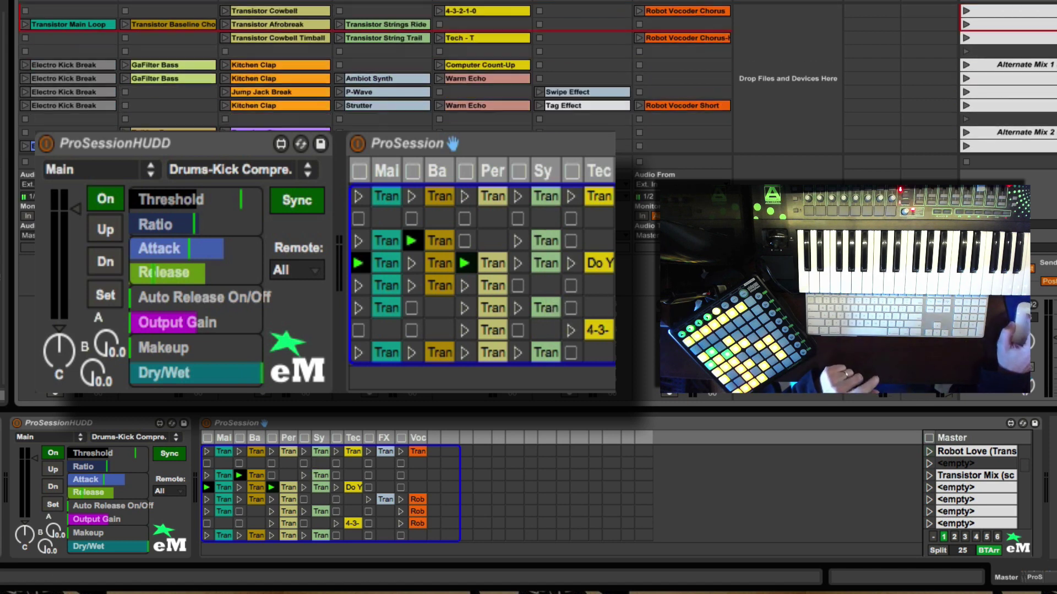
scroll(325, 144, up, 6)
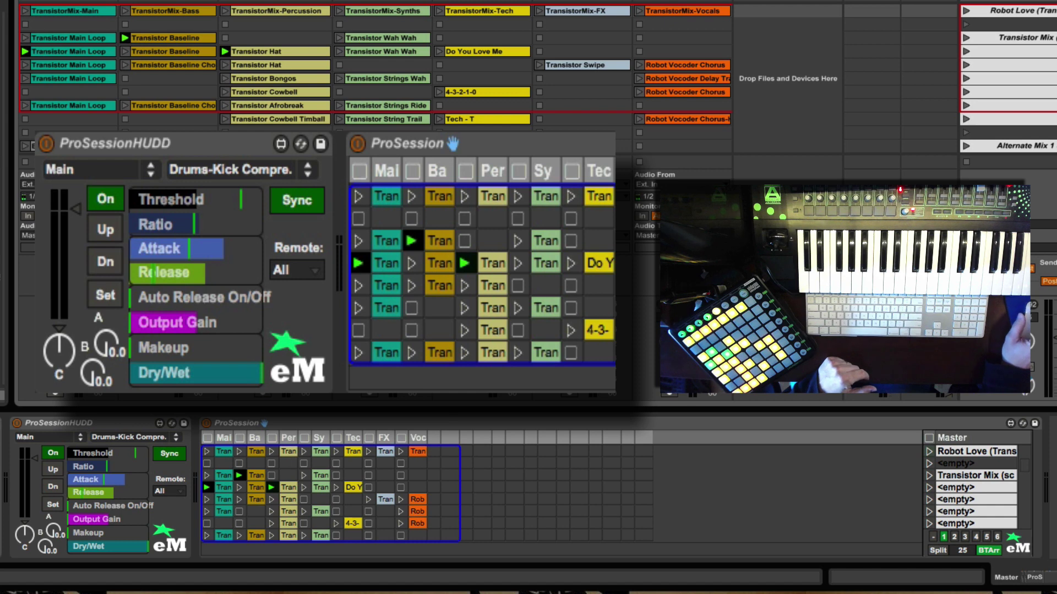
key(Tab)
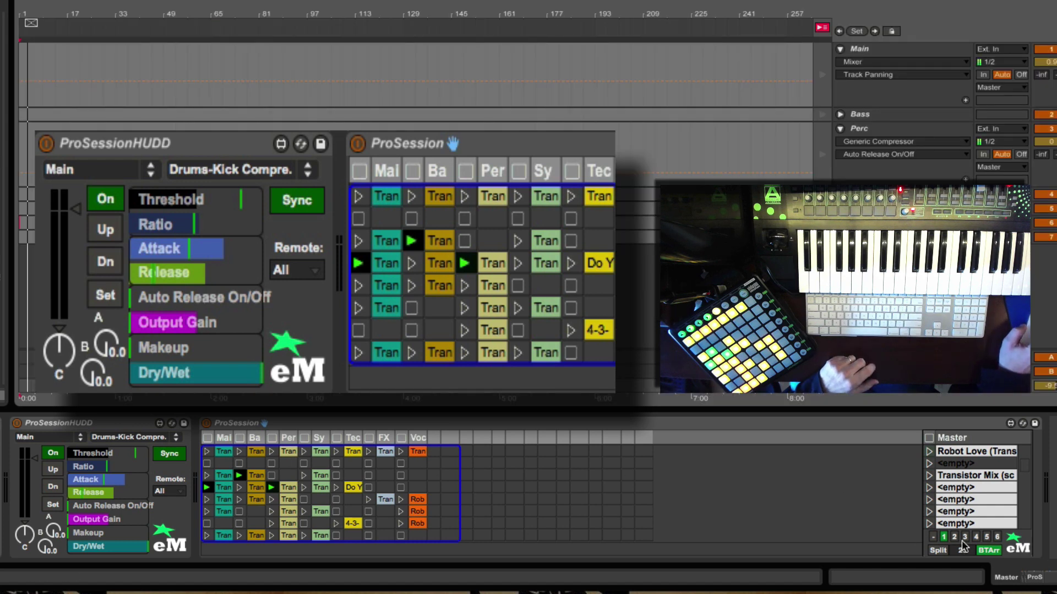
Set the grid's column width to 77 and change the parameter overlay mode from Split to XY.
drag(964, 547, 994, 558)
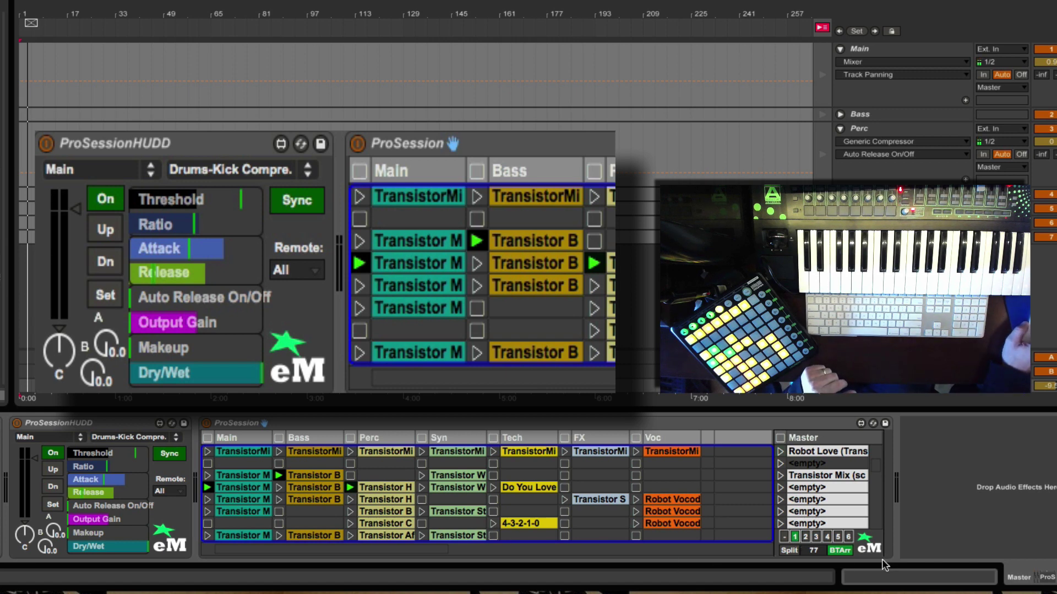
click(789, 550)
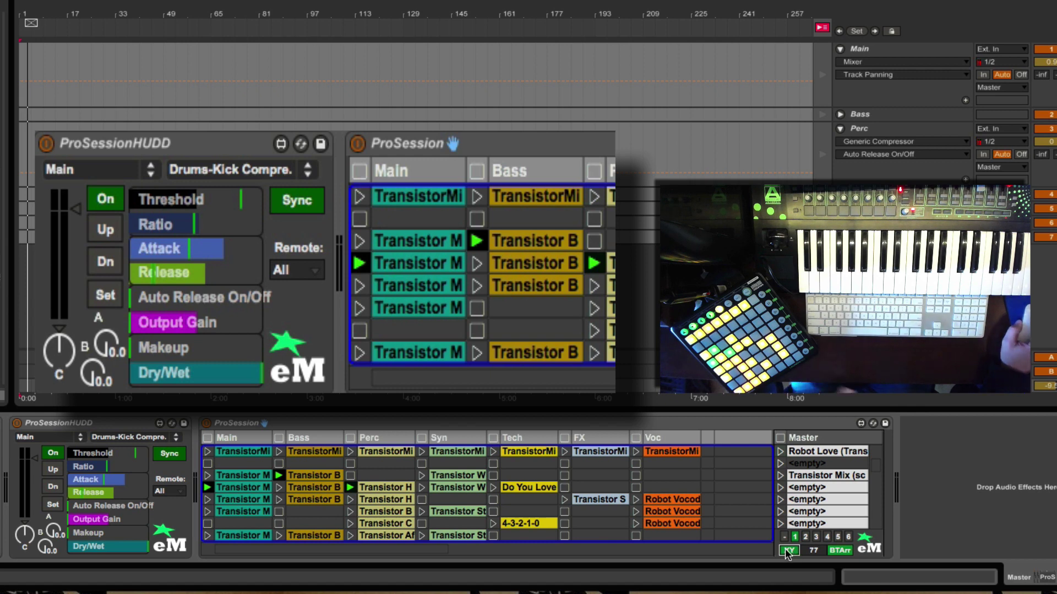
Open the XY overlay on the Main track, switch it to Threshold and Ratio, and raise the compressor's Threshold.
click(247, 440)
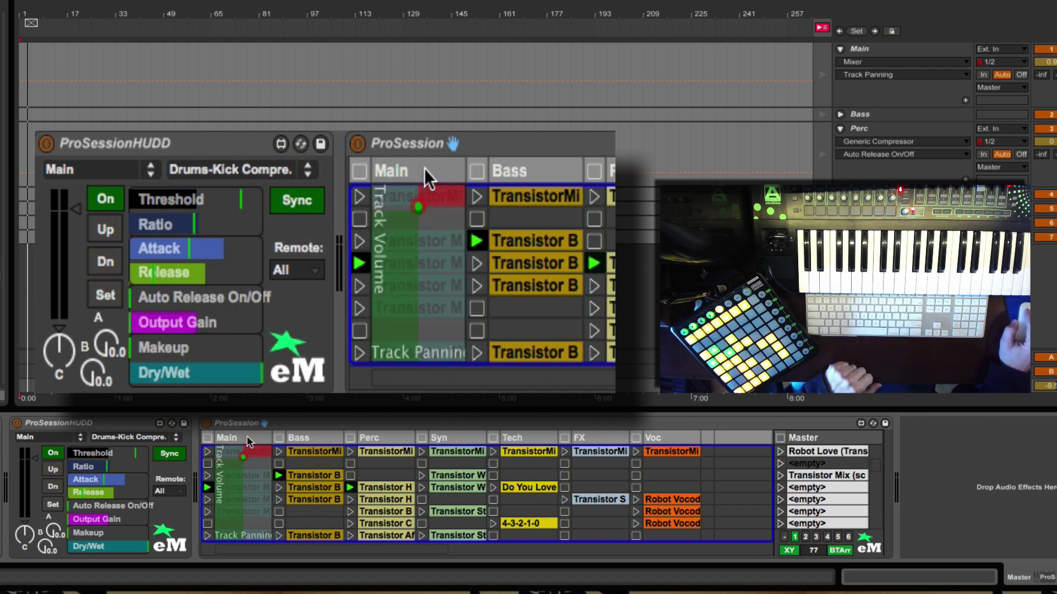
mouse_move(424, 168)
mouse_down()
mouse_move(407, 209)
mouse_move(435, 257)
mouse_move(400, 219)
mouse_move(429, 232)
mouse_move(425, 172)
mouse_move(424, 339)
mouse_move(429, 170)
mouse_move(390, 170)
mouse_move(477, 179)
mouse_move(370, 176)
mouse_move(425, 170)
mouse_move(427, 325)
mouse_move(377, 283)
mouse_move(445, 278)
mouse_move(463, 200)
mouse_move(398, 177)
mouse_move(457, 269)
mouse_move(424, 170)
mouse_up()
click(425, 170)
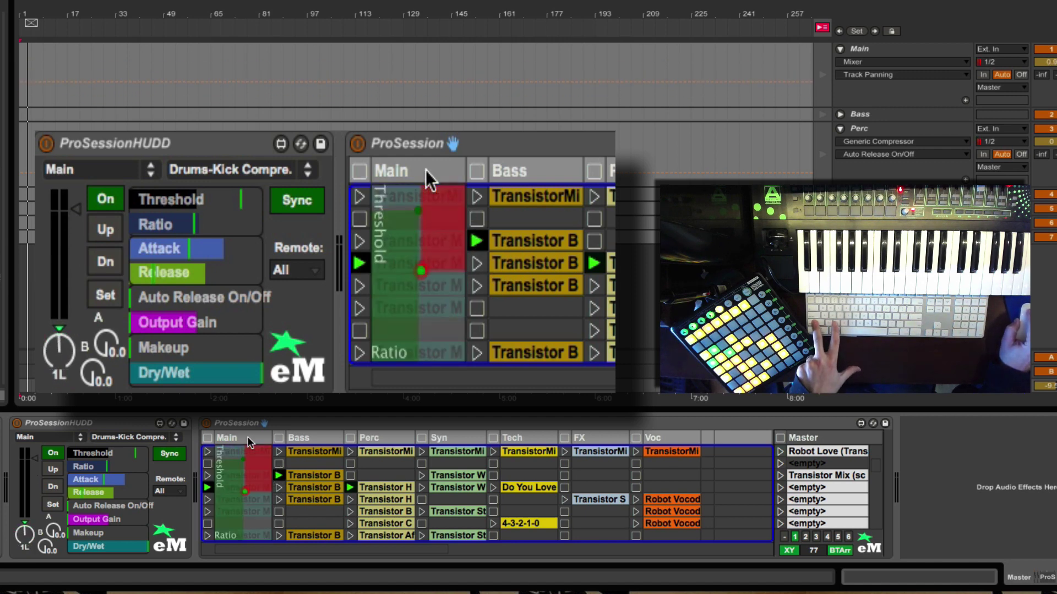
drag(425, 170, 427, 125)
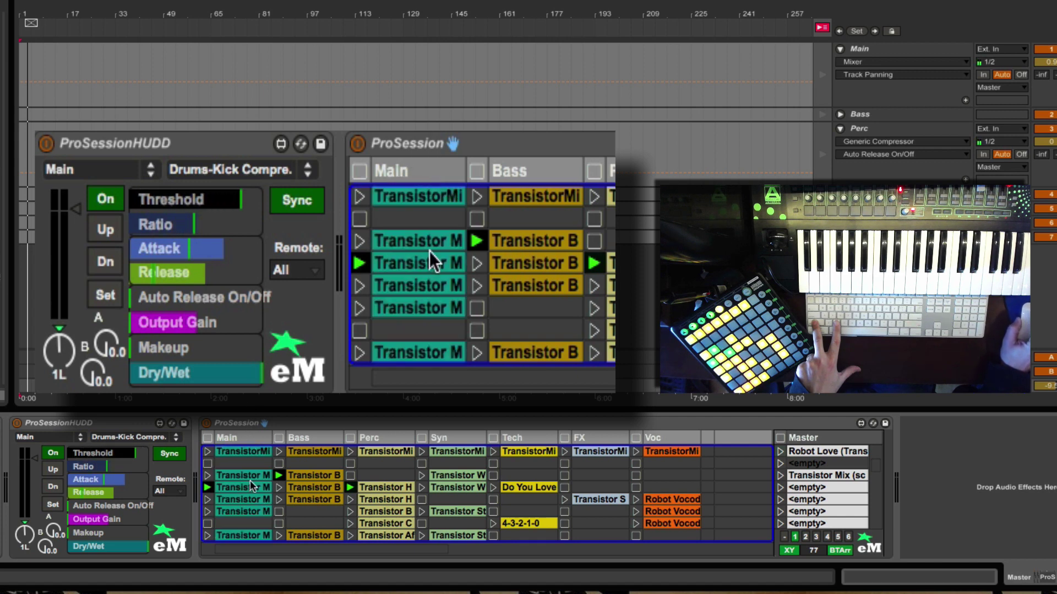
Show and hide the Main track's Track Volume and Track Panning overlay, and return playback to the arrangement with BTArr.
click(422, 164)
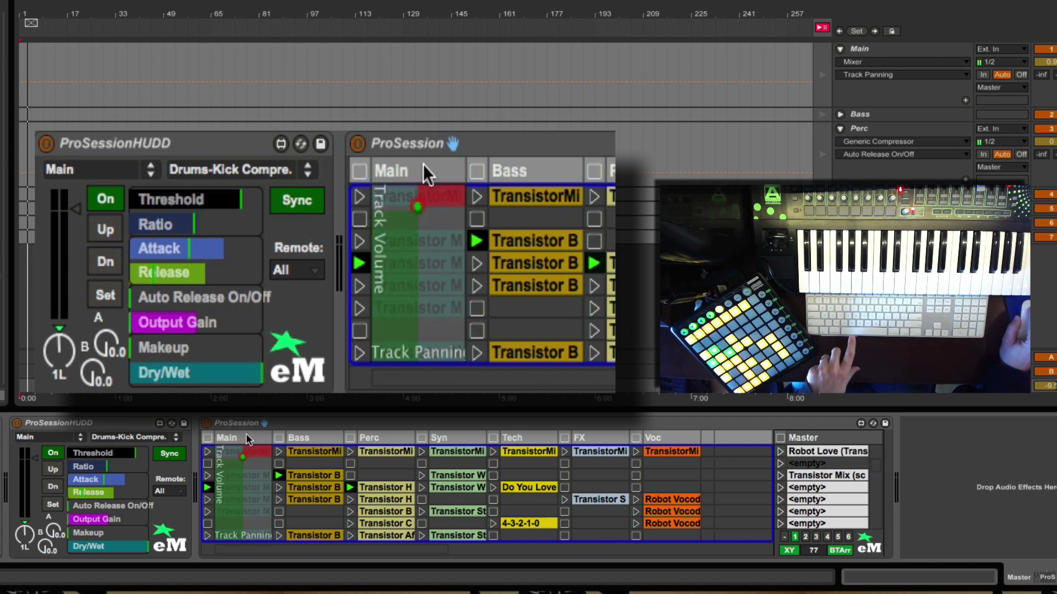
mouse_move(422, 164)
mouse_down()
mouse_move(423, 279)
mouse_move(402, 273)
mouse_move(423, 216)
mouse_move(422, 164)
mouse_up()
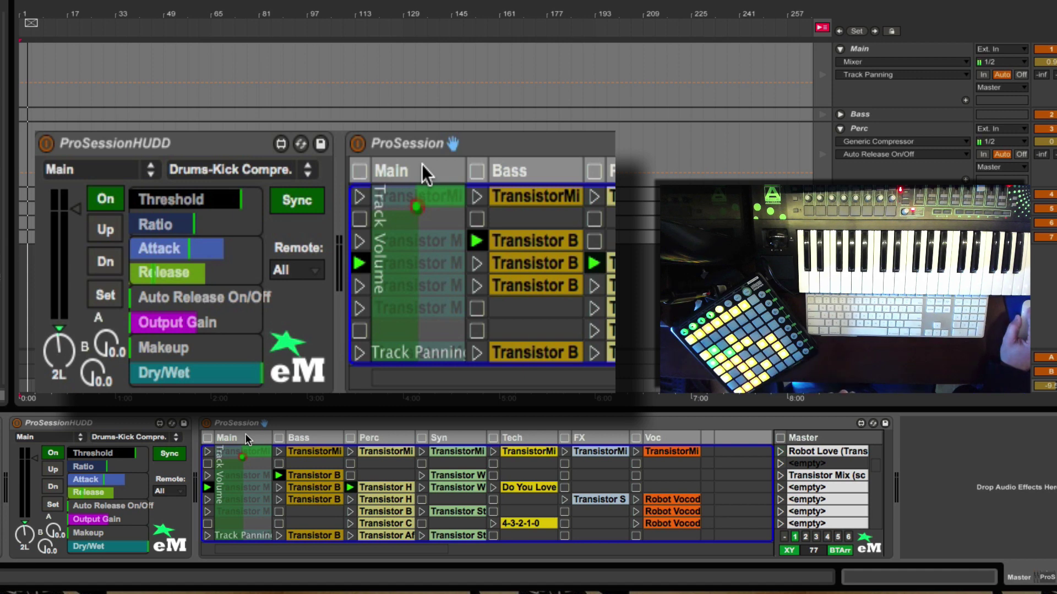
drag(423, 164, 424, 164)
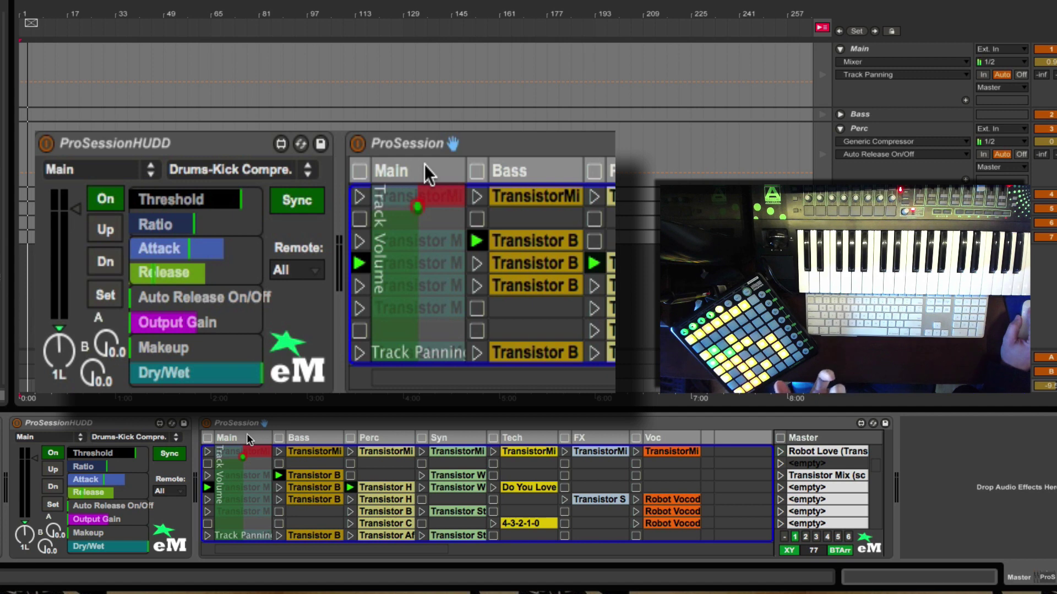
drag(424, 164, 421, 181)
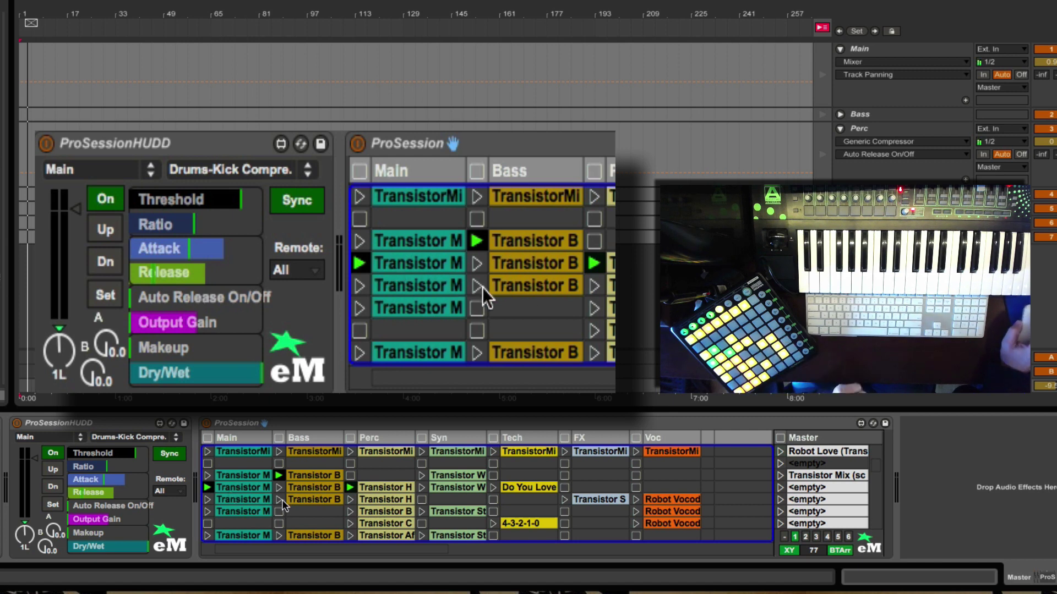
click(841, 551)
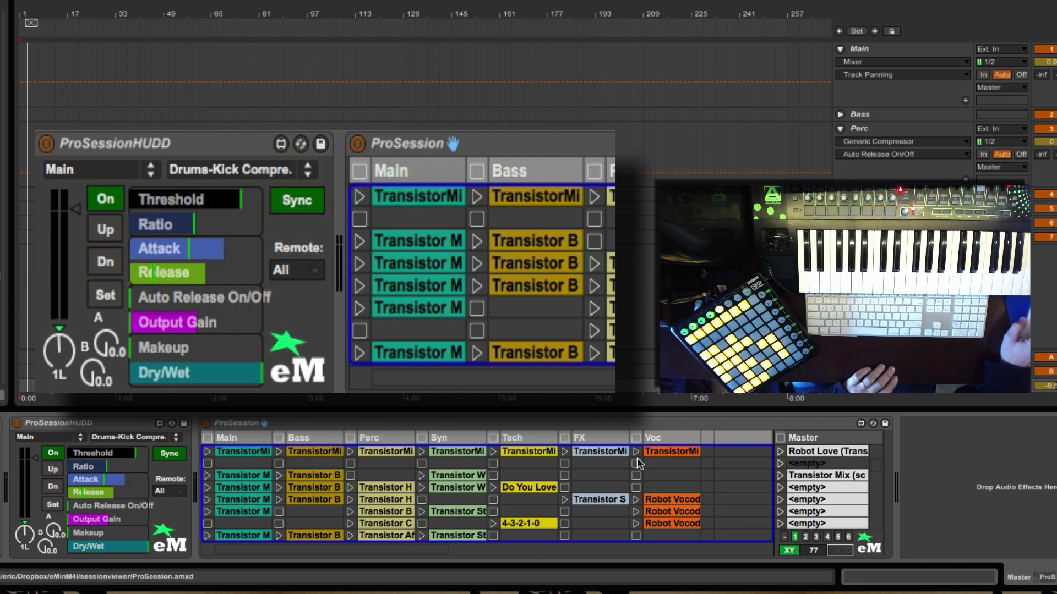
Step through the ProSession track headers from Main to Voc so the HUDD follows each selected track.
click(242, 438)
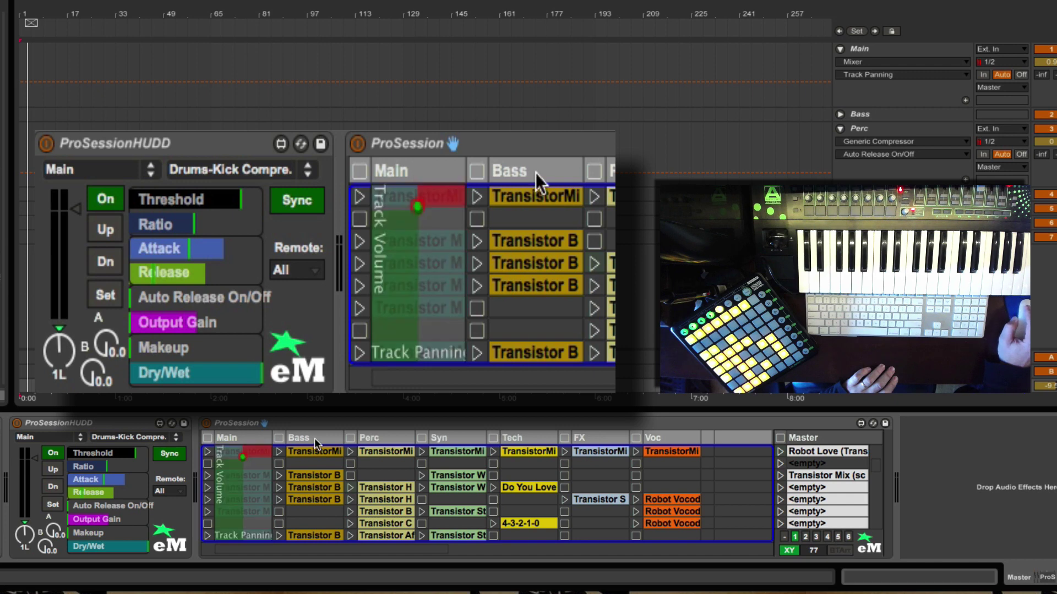
click(314, 439)
click(384, 440)
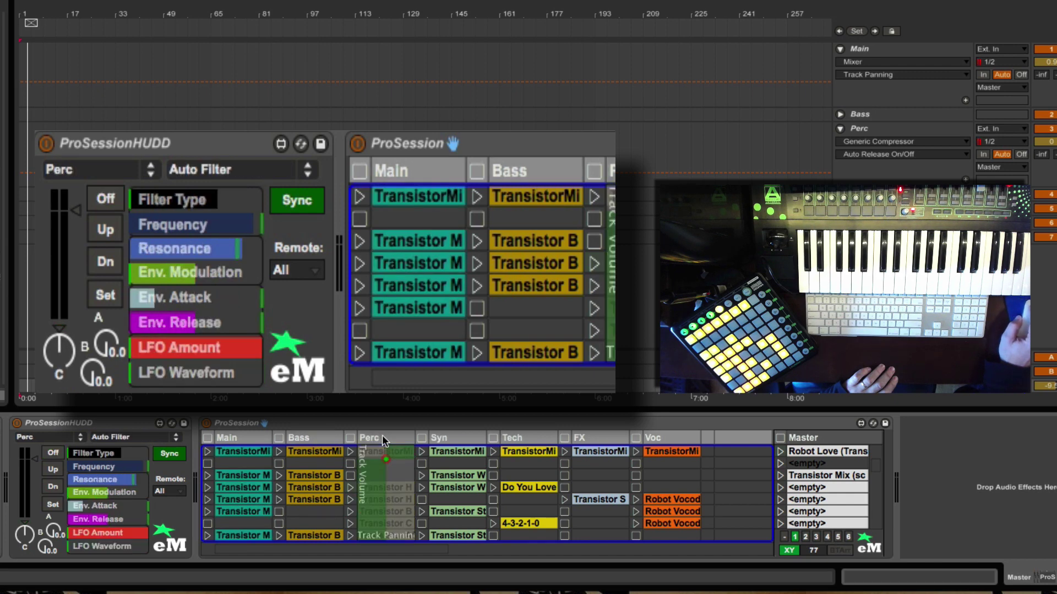
click(467, 436)
click(532, 437)
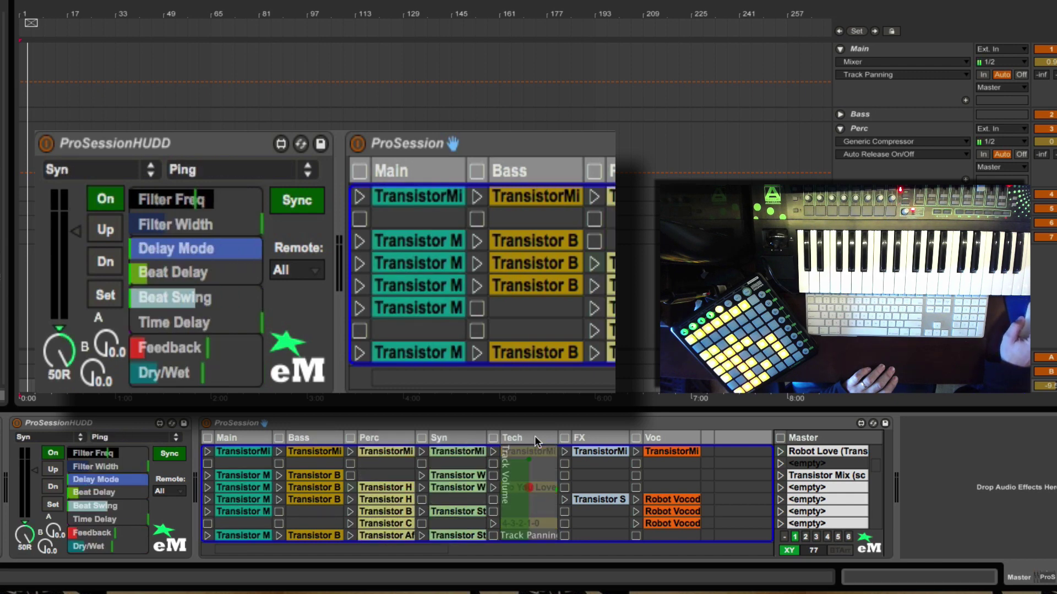
click(579, 438)
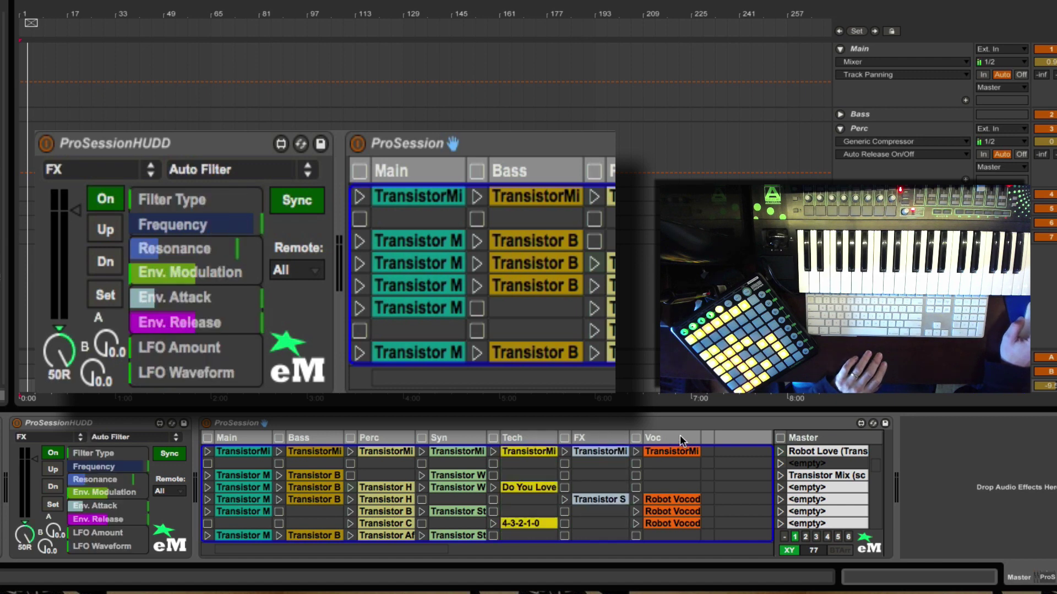
click(679, 434)
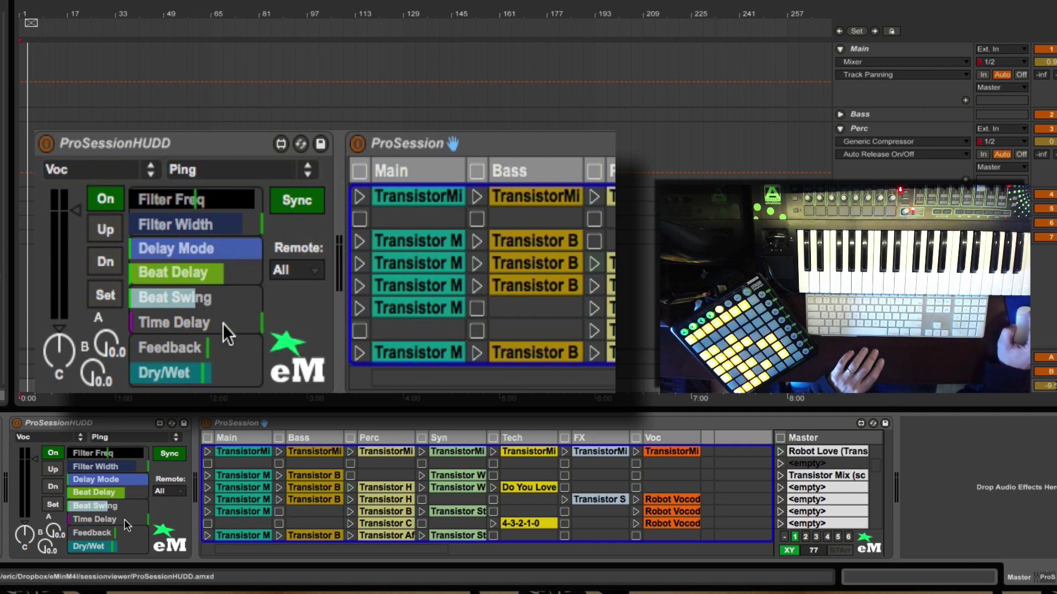
Point the HUDD at the FX track's Simple Delay and page up through its parameter banks.
click(62, 443)
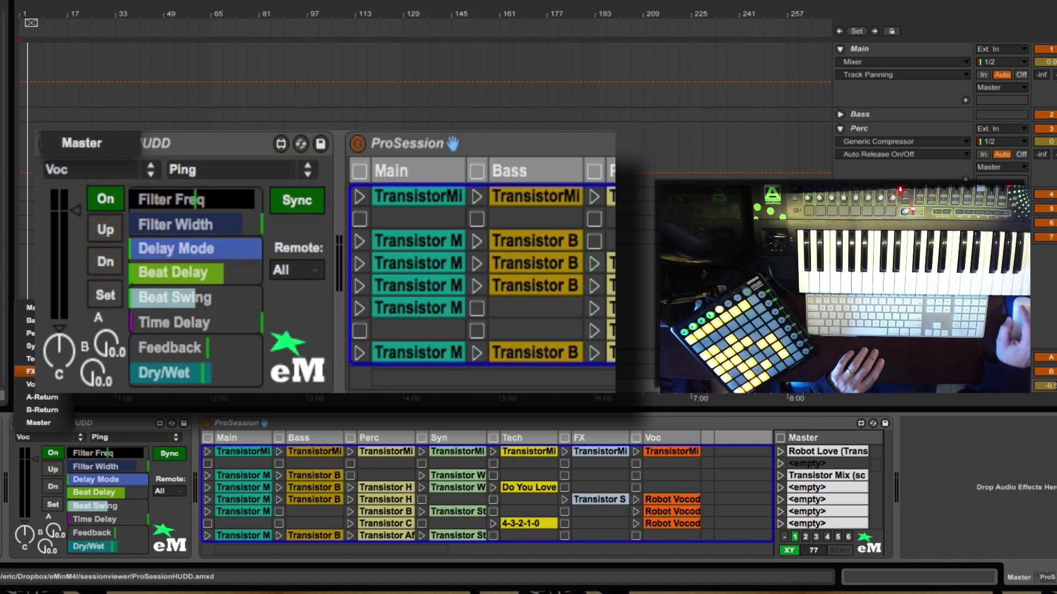
click(30, 372)
click(108, 436)
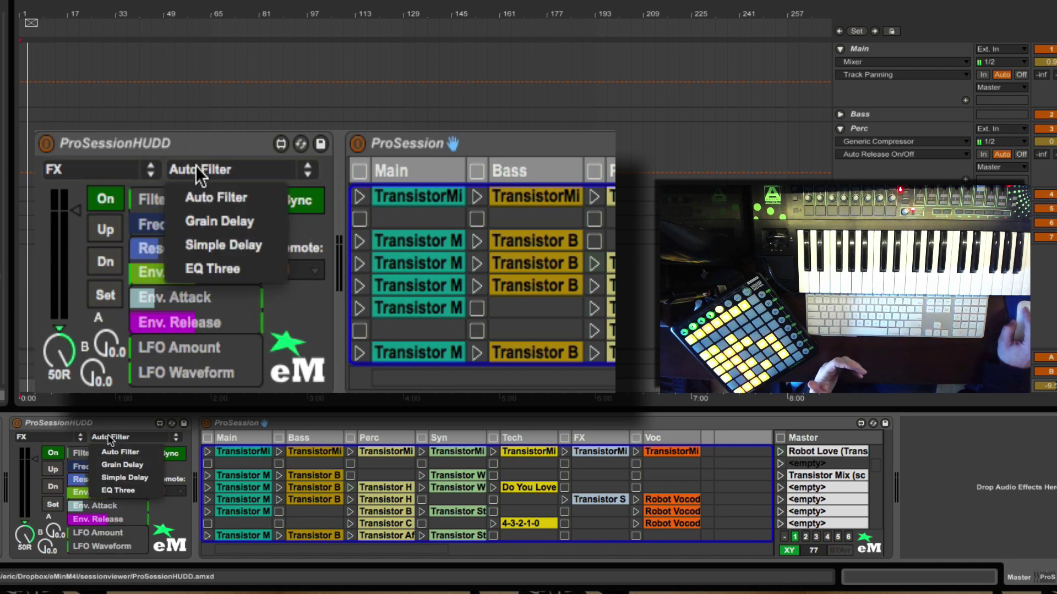
click(115, 476)
click(60, 472)
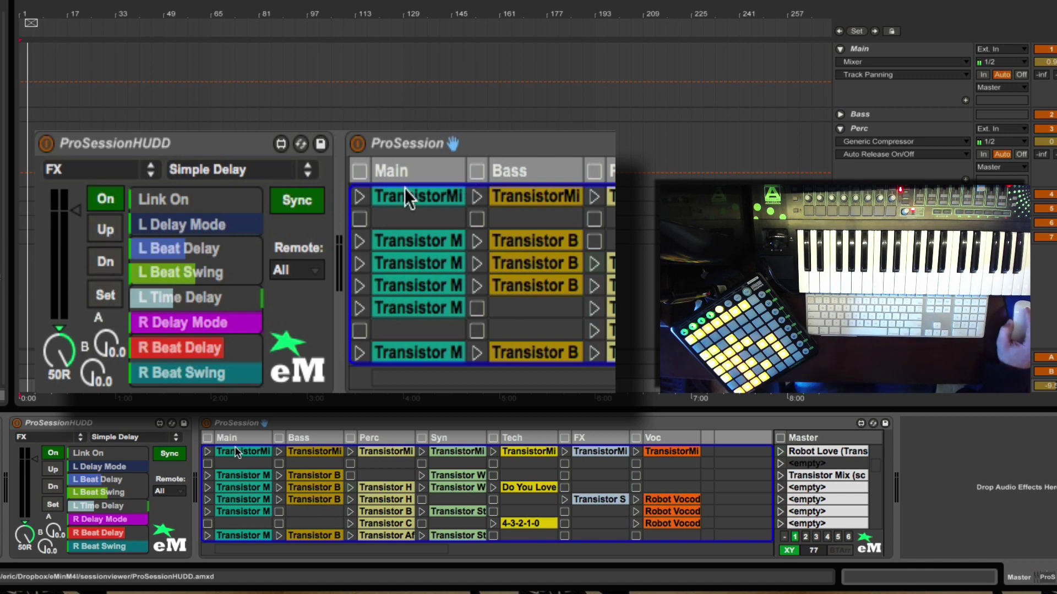
Bring the Perc track into the HUDD, page through its Auto Filter parameters, and switch the device to EQ Three.
click(317, 440)
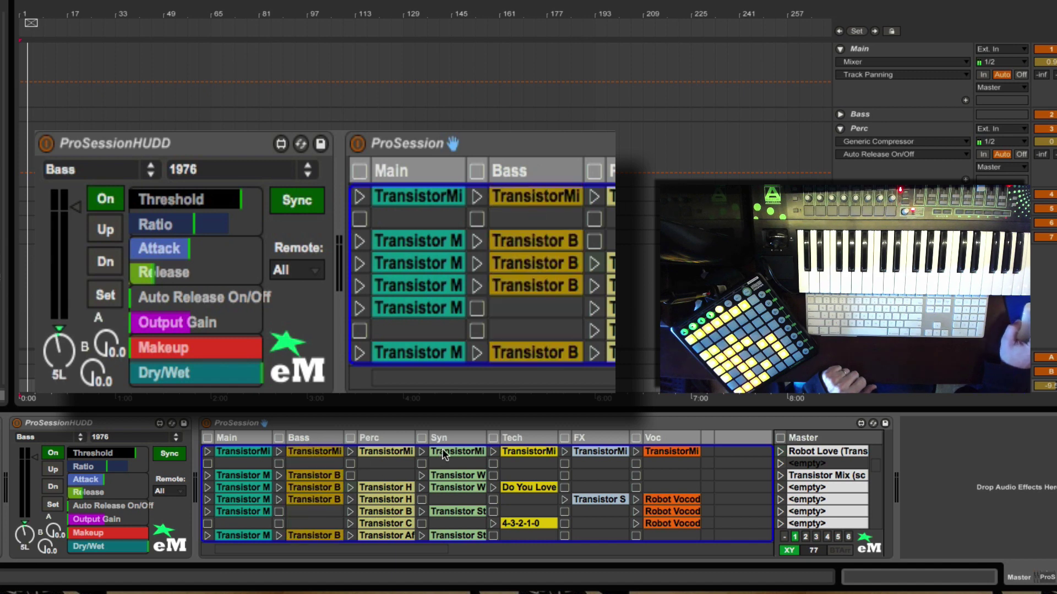
click(382, 440)
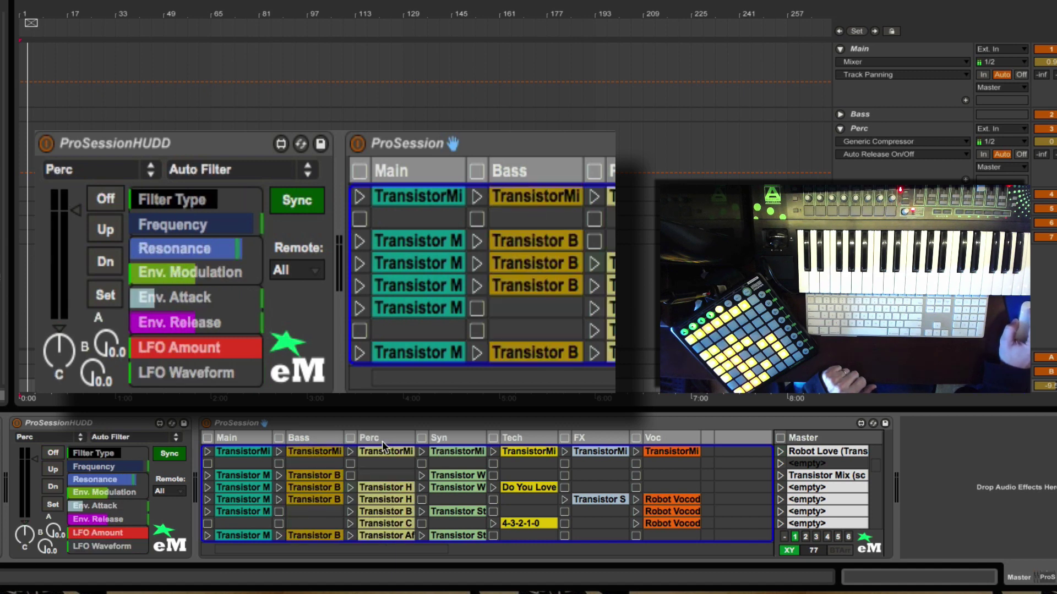
click(221, 170)
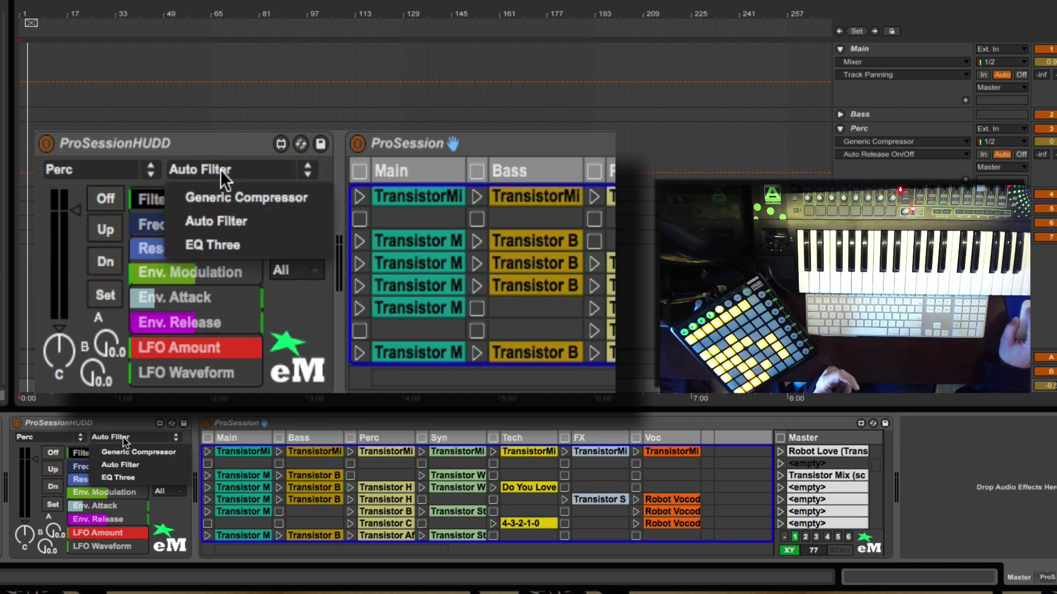
click(220, 225)
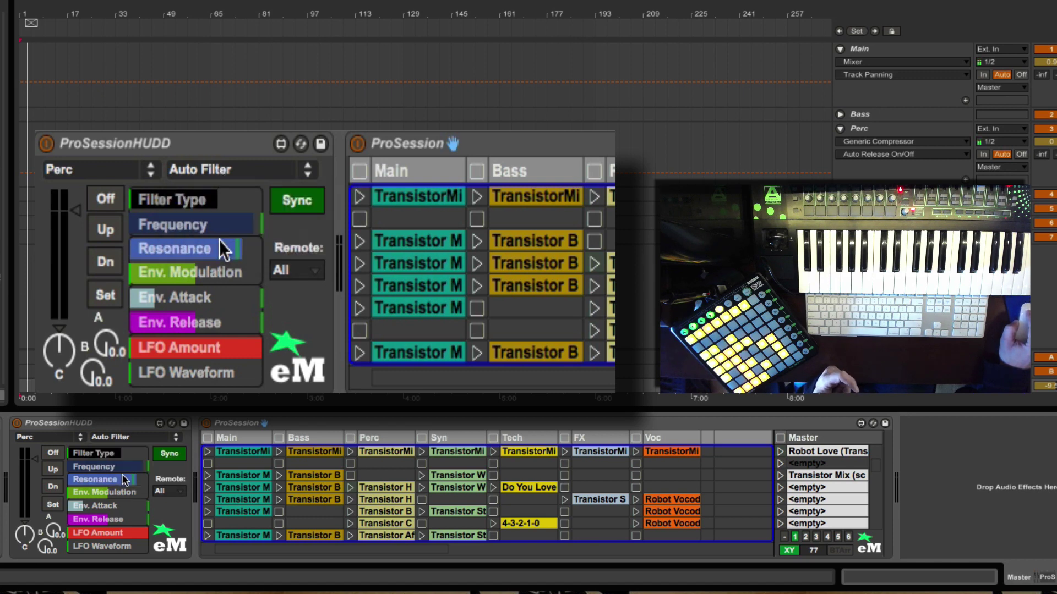
click(105, 231)
click(106, 261)
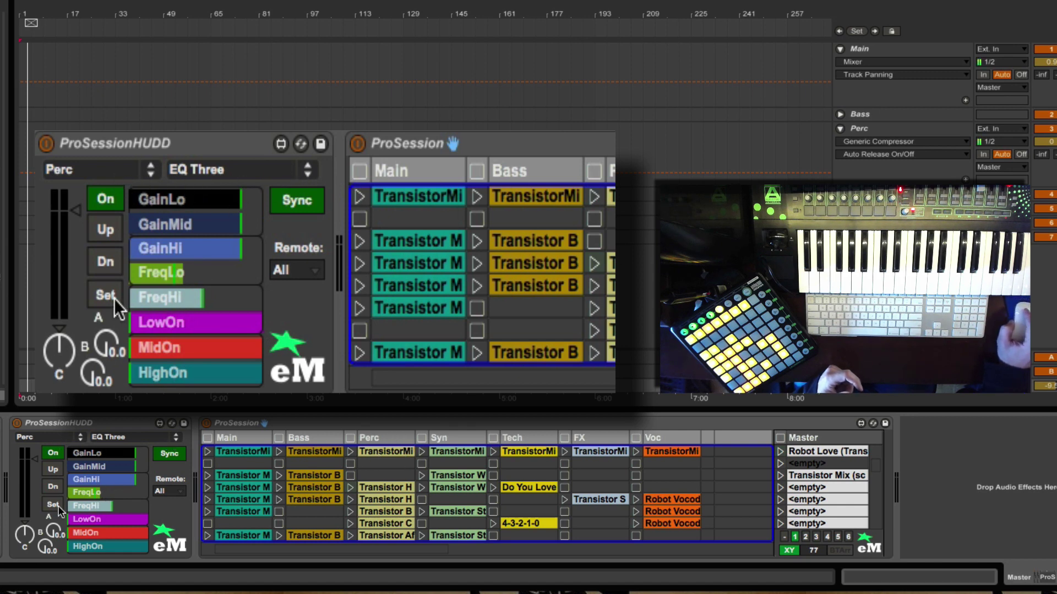
Switch to the Bass track and back to Perc, hide the Perc overlay, and turn off LowOn in EQ Three.
click(313, 440)
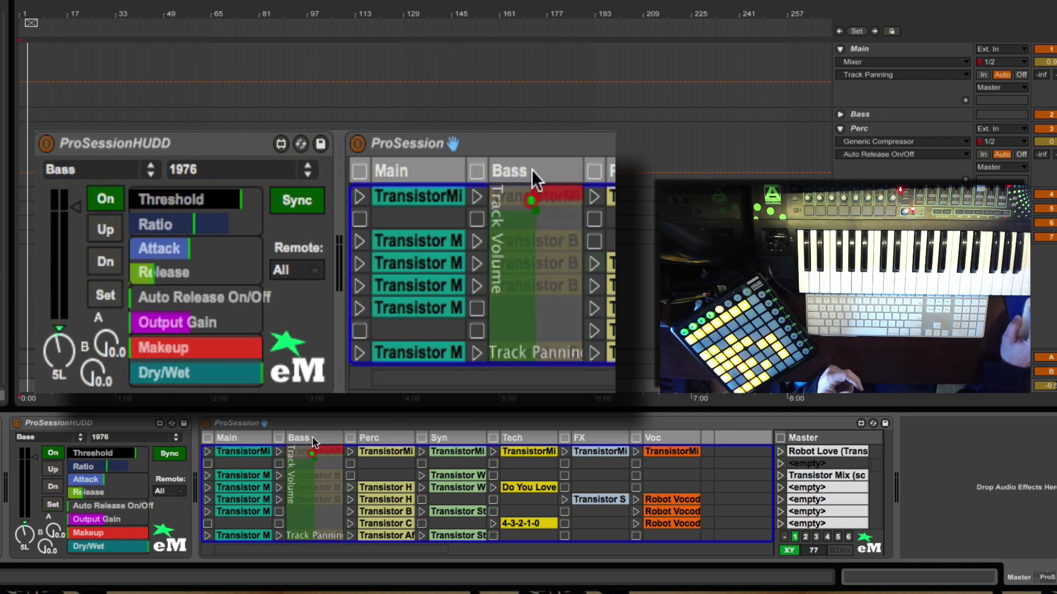
click(386, 440)
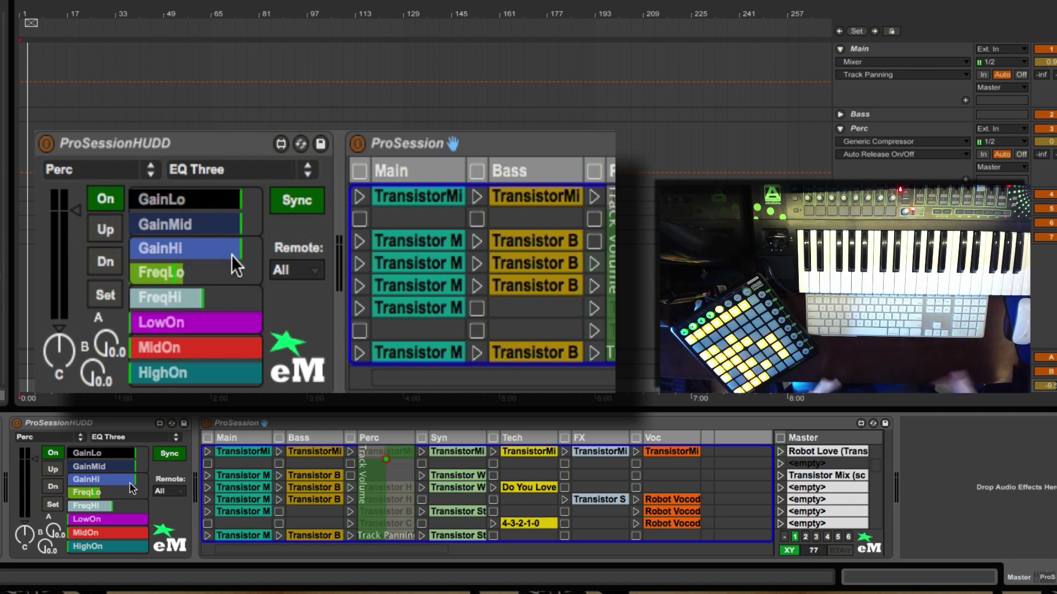
drag(380, 441, 383, 440)
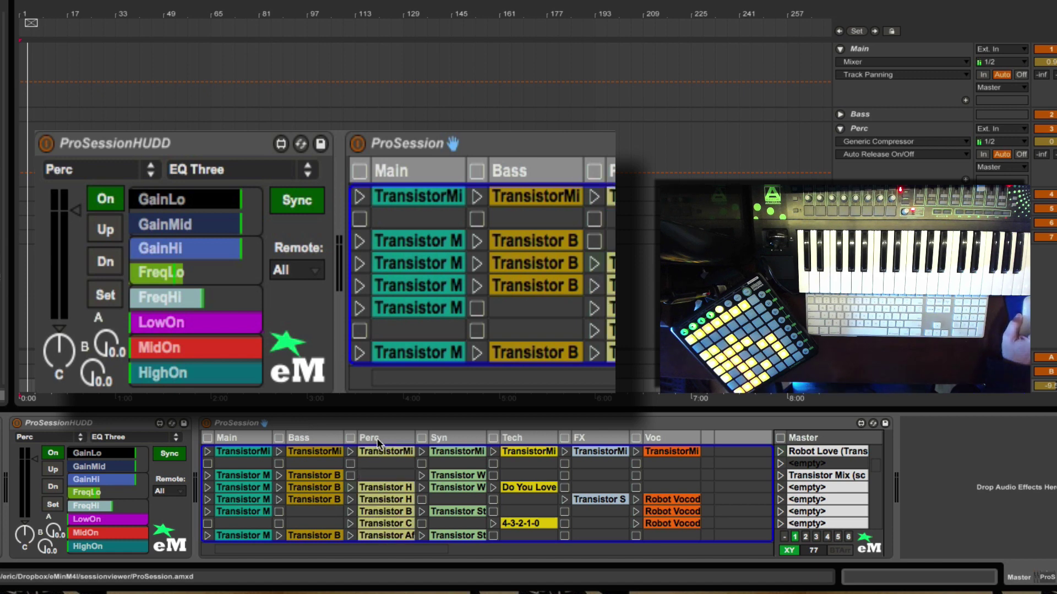
click(74, 520)
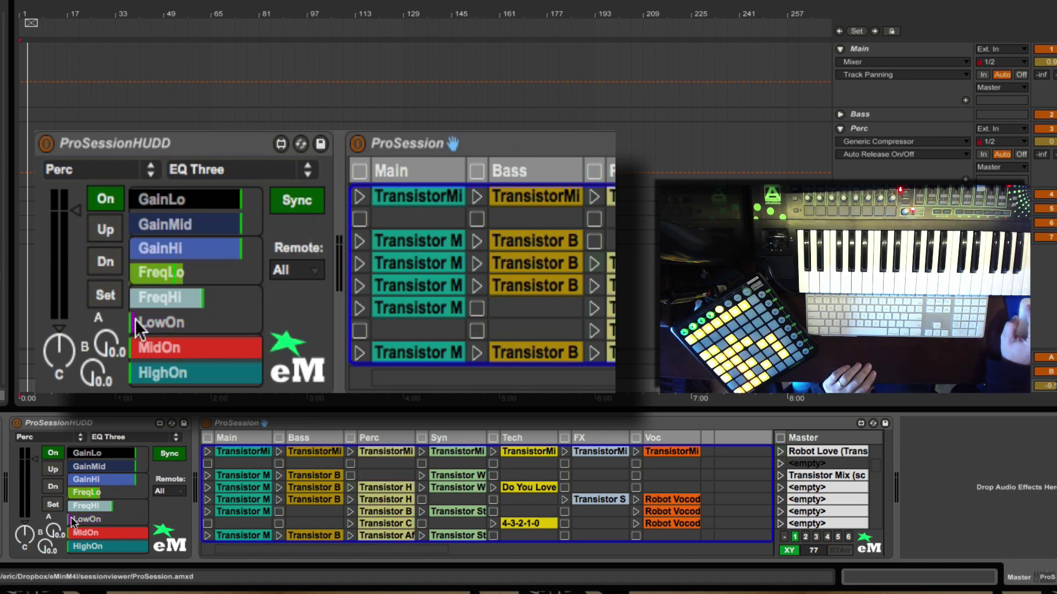
mouse_move(74, 520)
mouse_down()
mouse_move(146, 520)
mouse_move(74, 520)
mouse_up()
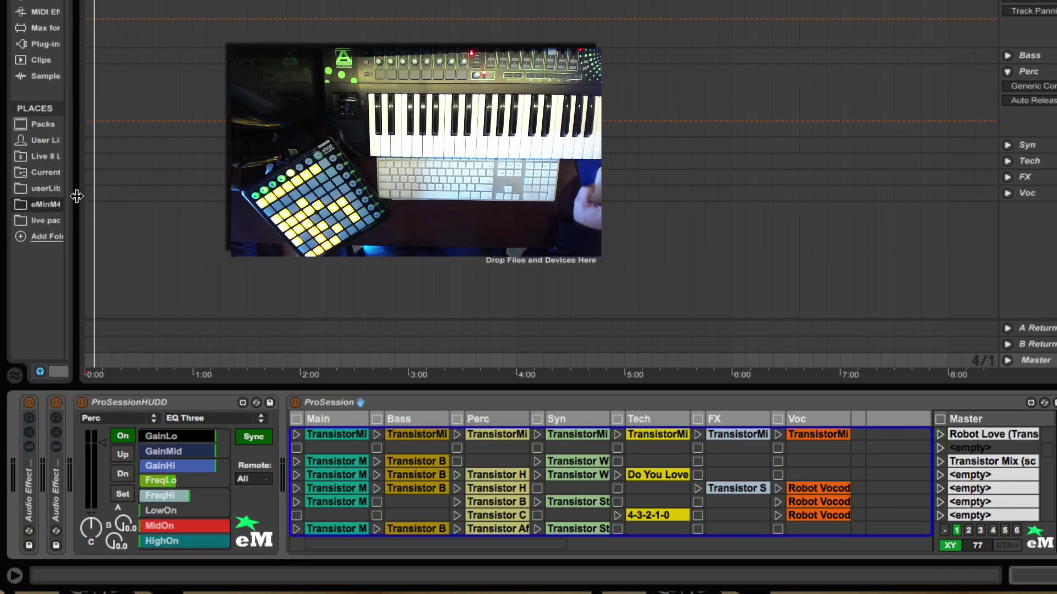
Widen the browser and load the ProSeesionHUDDRemote device from the sessionViewer folder onto a new MIDI track.
drag(77, 199, 169, 196)
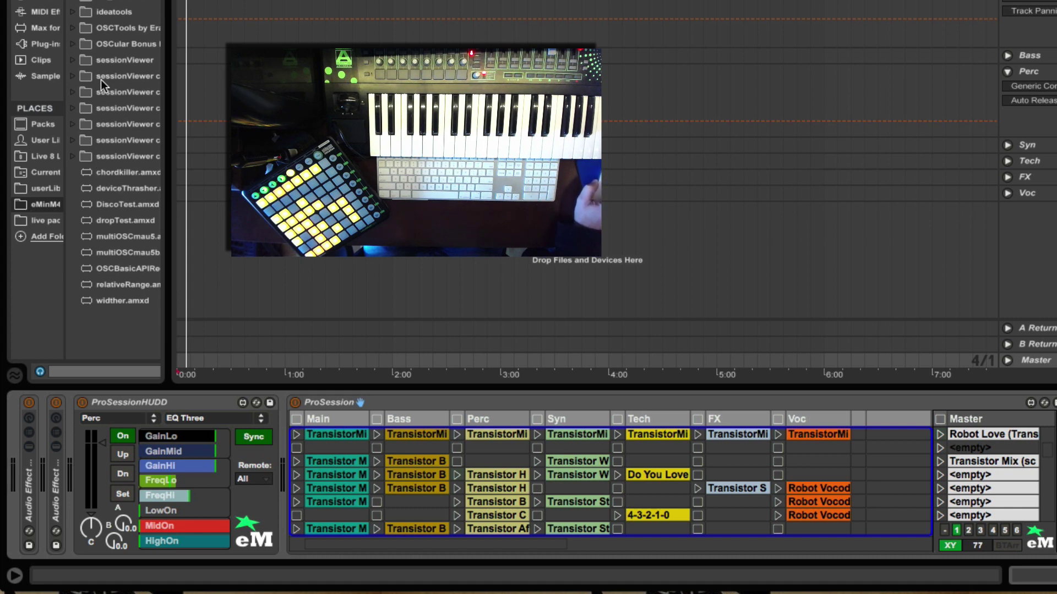
click(77, 60)
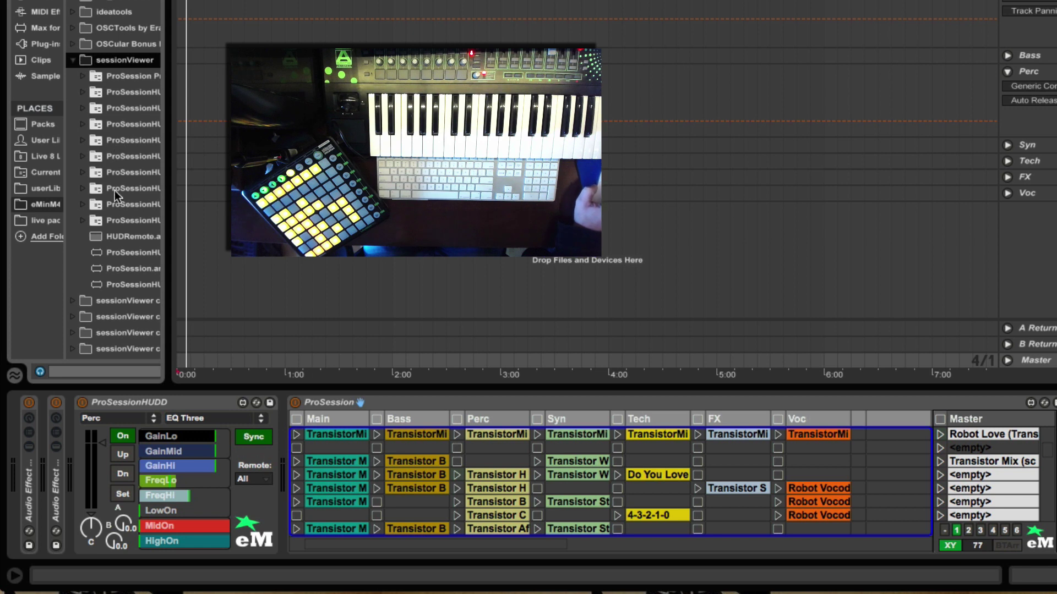
drag(166, 235, 201, 235)
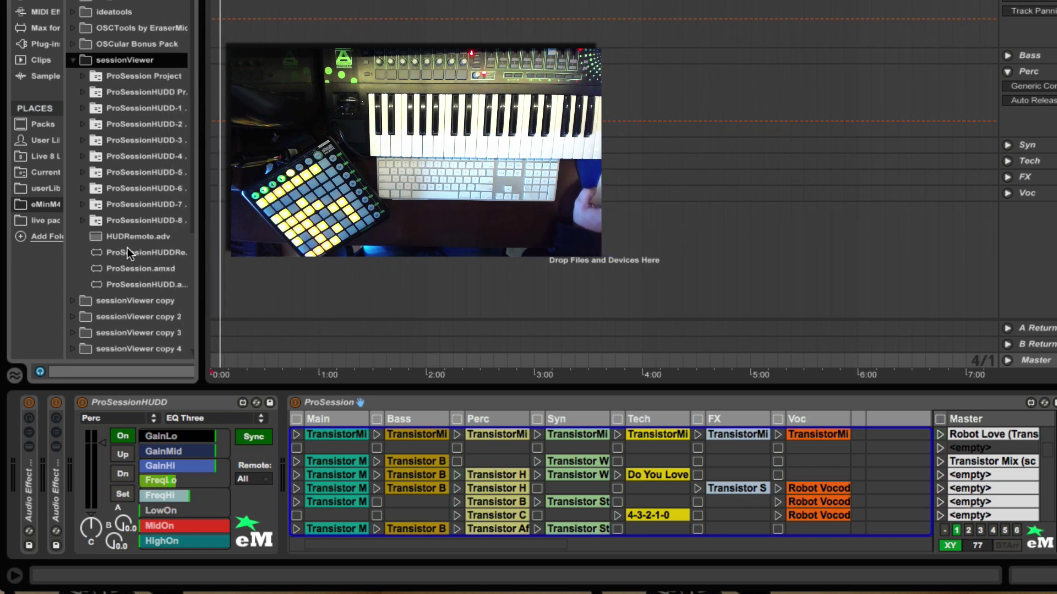
drag(127, 253, 606, 308)
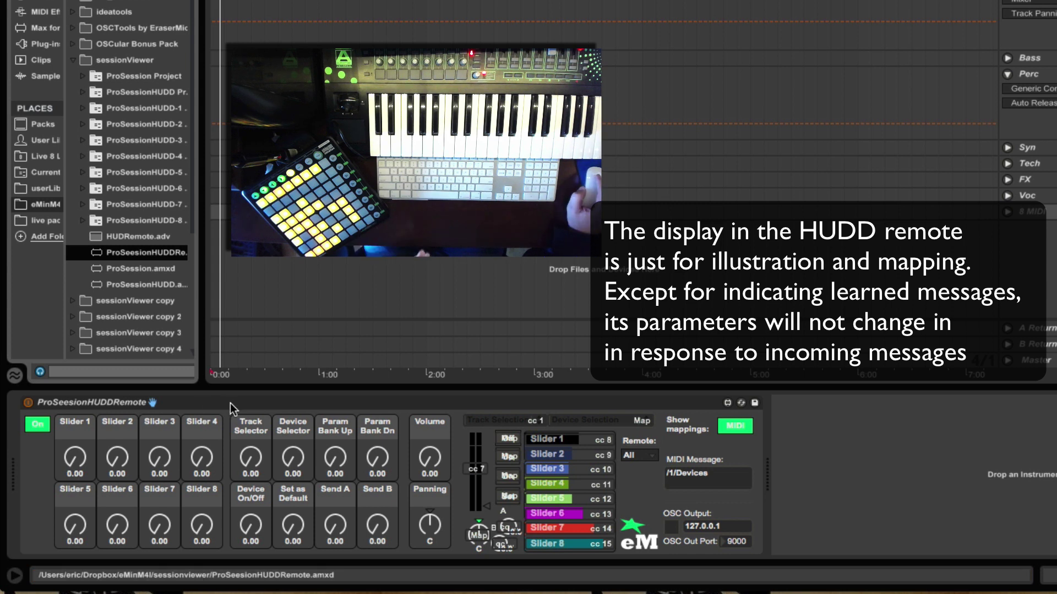
Set the HUDD remote's Remote number to 1 and choose the matching number in ProSessionHUDD on the Master track.
click(641, 454)
click(639, 284)
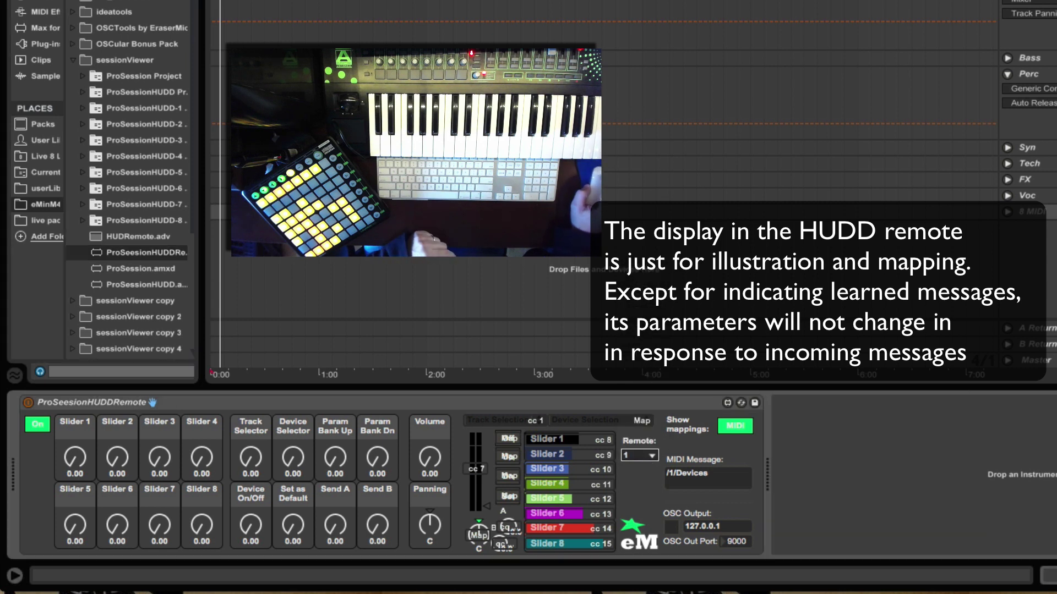
click(1035, 361)
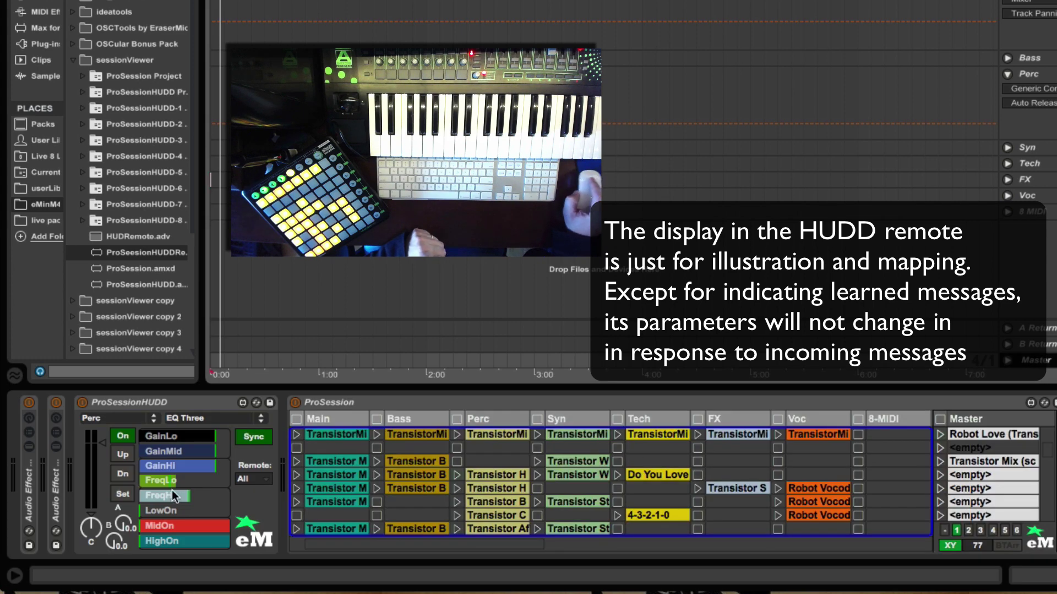
click(263, 479)
click(263, 306)
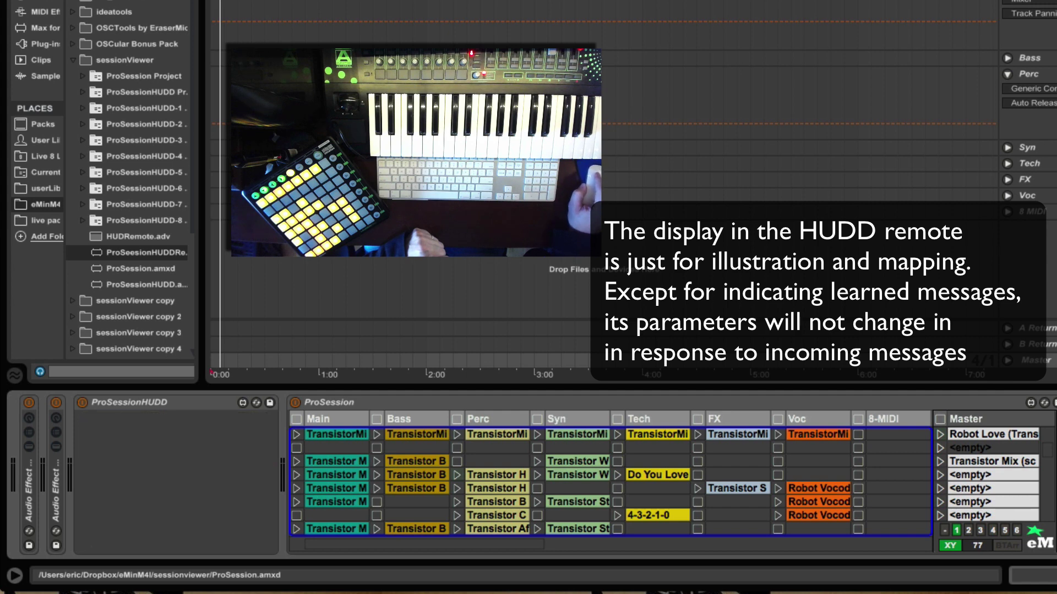
Return to the HUDD remote on the new MIDI track and switch its shown mappings to OSC and back to MIDI.
click(1027, 212)
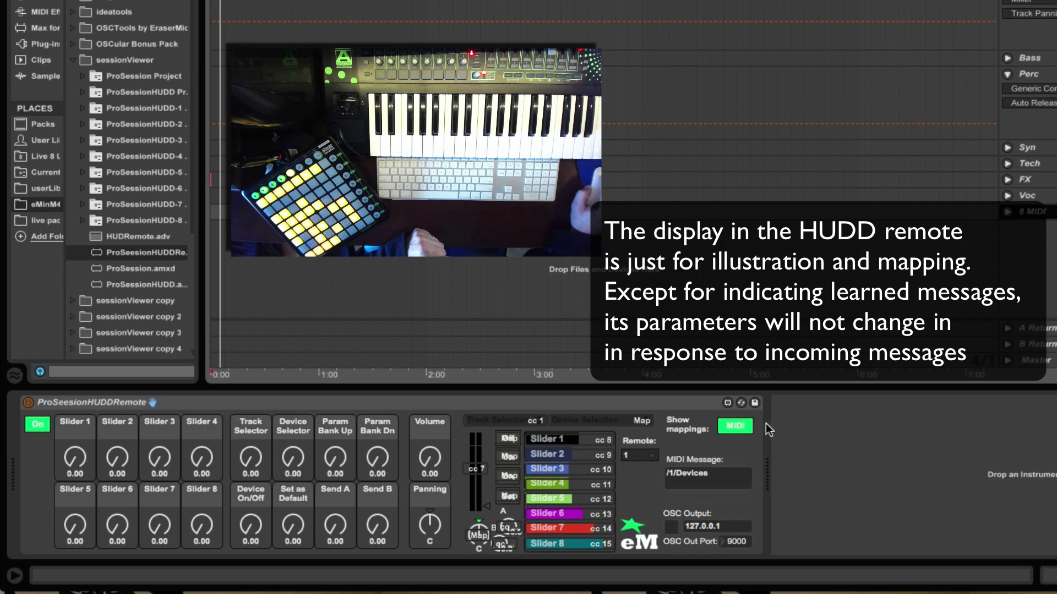
click(747, 426)
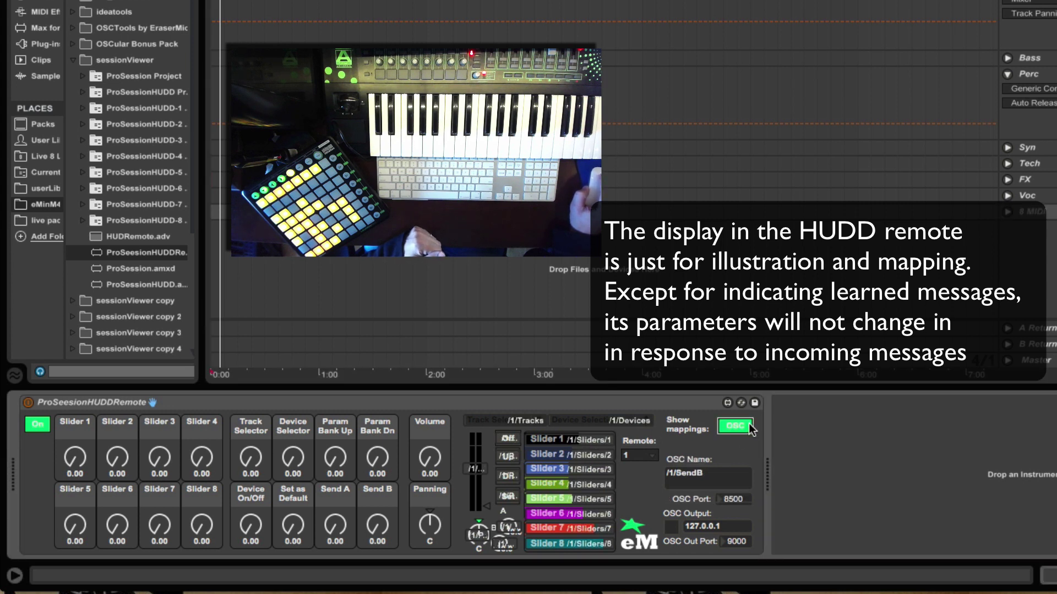
click(749, 428)
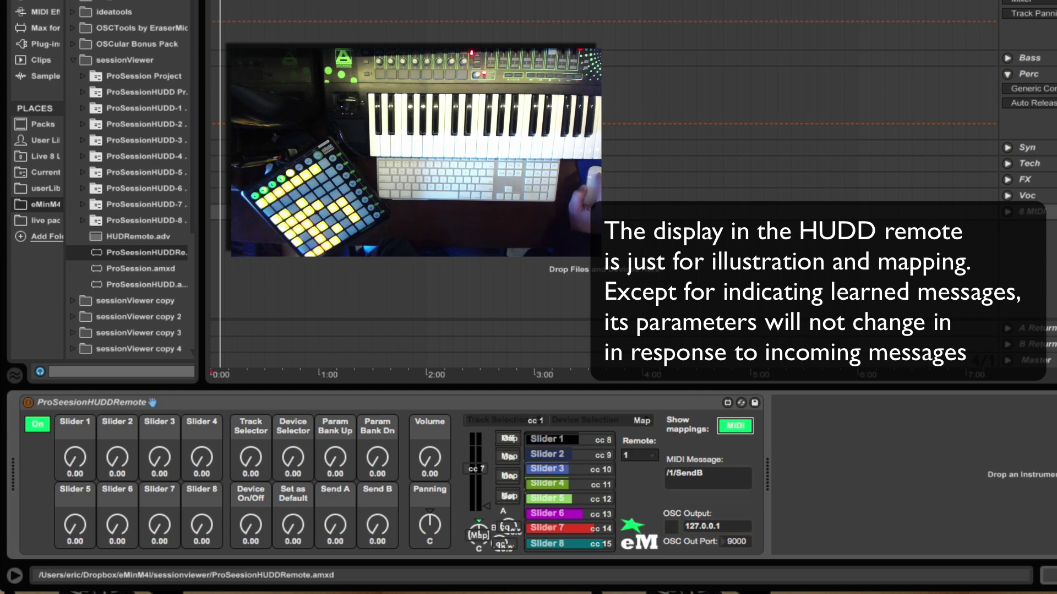
Set the new MIDI track's input to RemoteSL Classic Input and its monitoring to In, and return to the Arrangement view.
key(Tab)
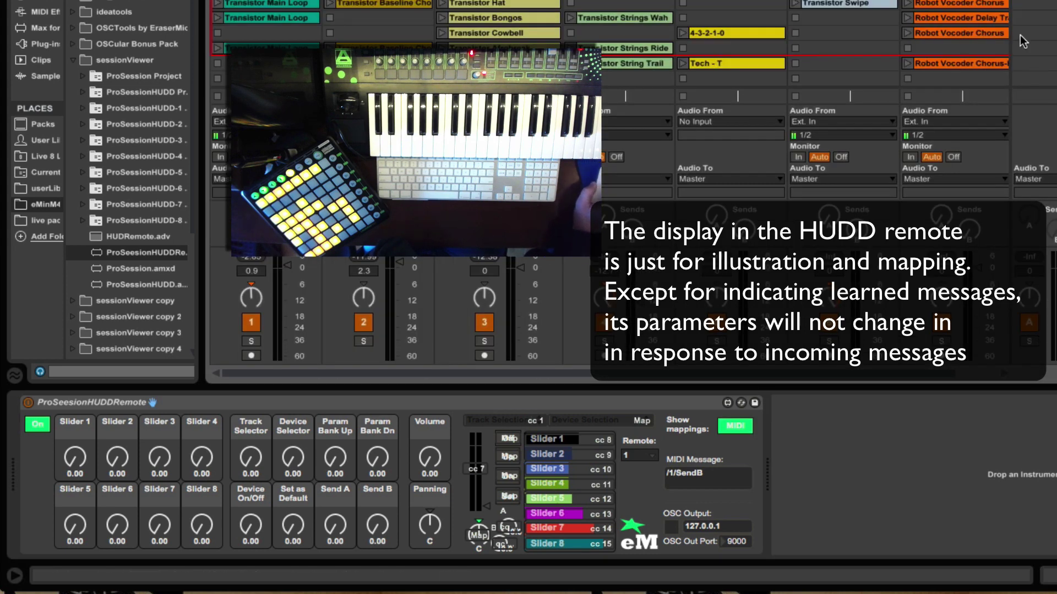
scroll(1013, 36, right, 2)
click(982, 119)
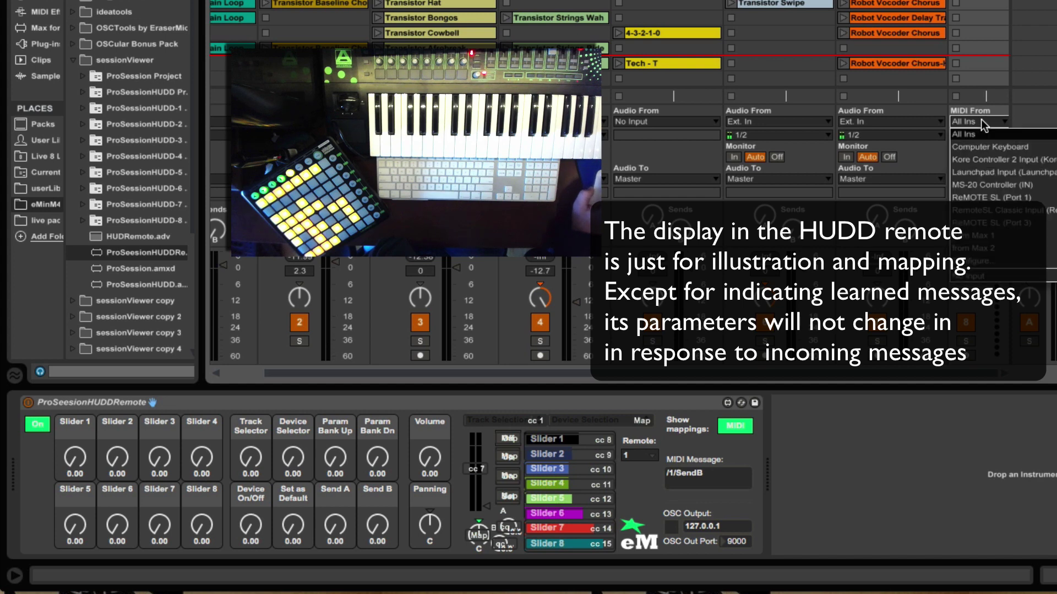
click(1000, 213)
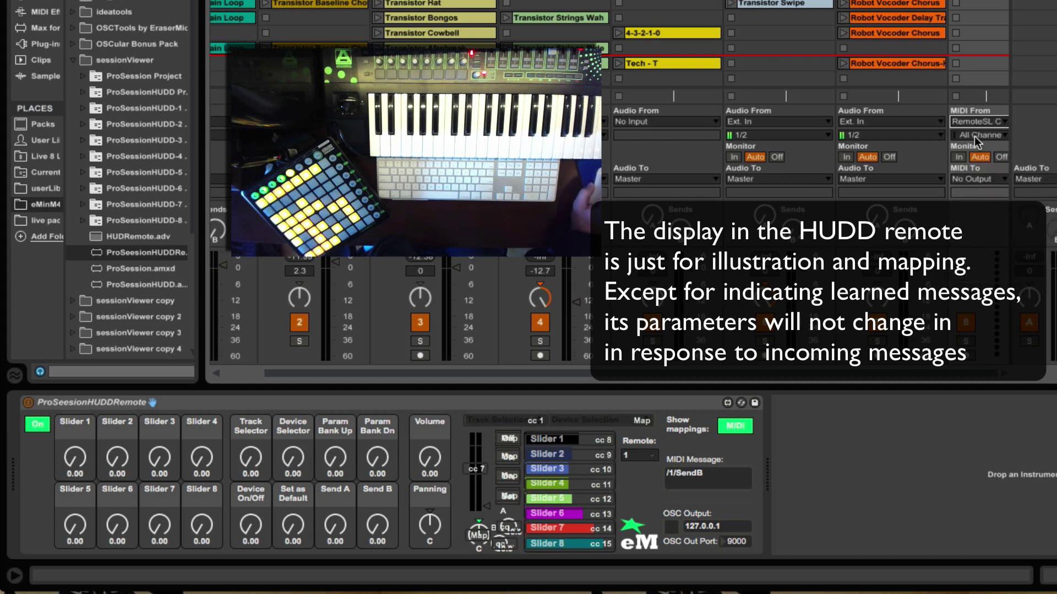
click(959, 157)
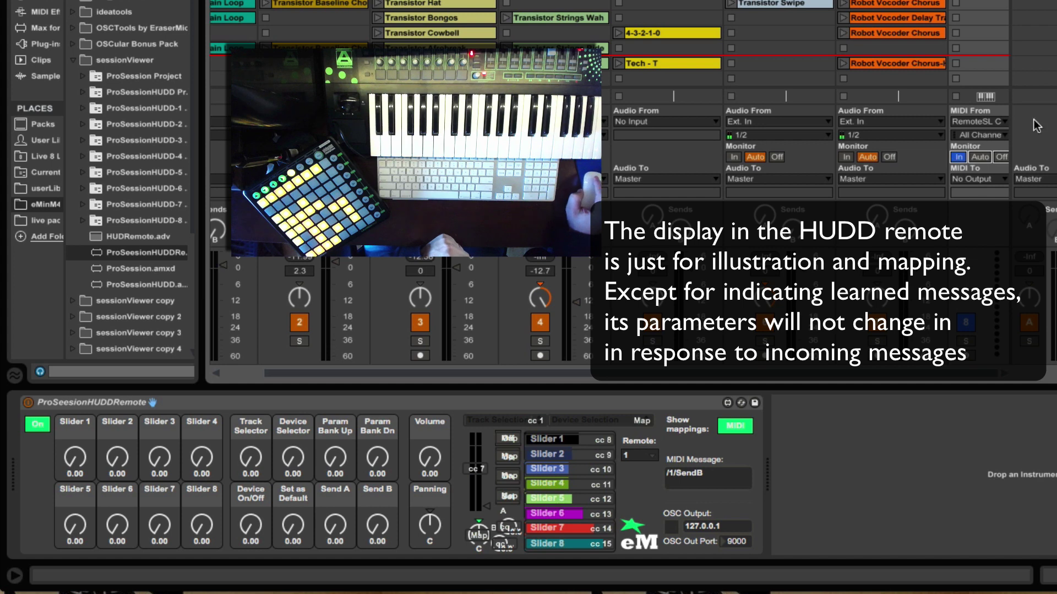
key(Tab)
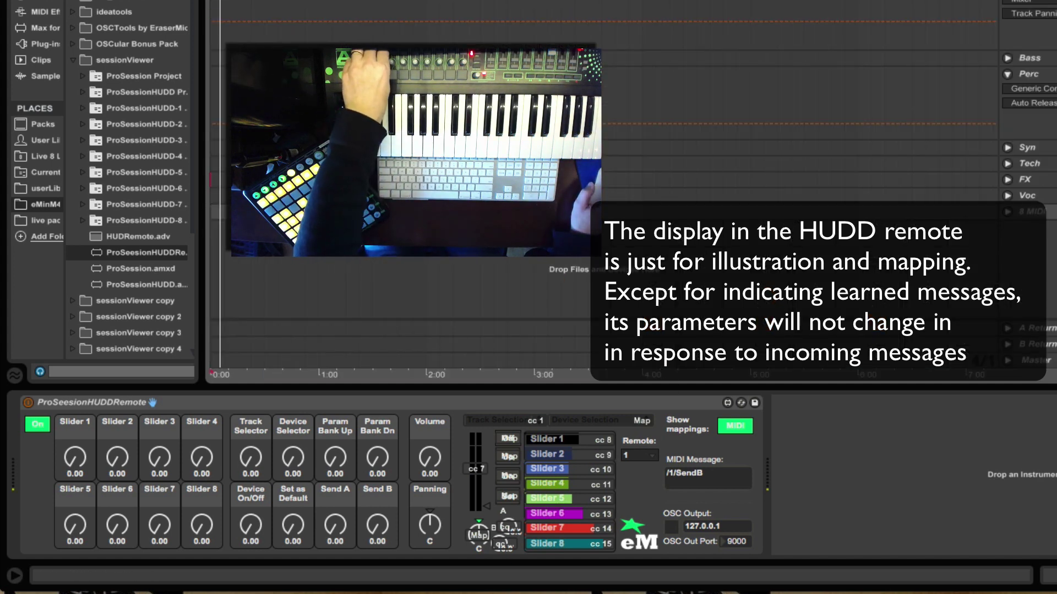
Check ProSessionHUDD on the Master track, return to the HUDD remote on 8 MIDI and set Slider 1's MIDI message to cc 9.
click(1053, 361)
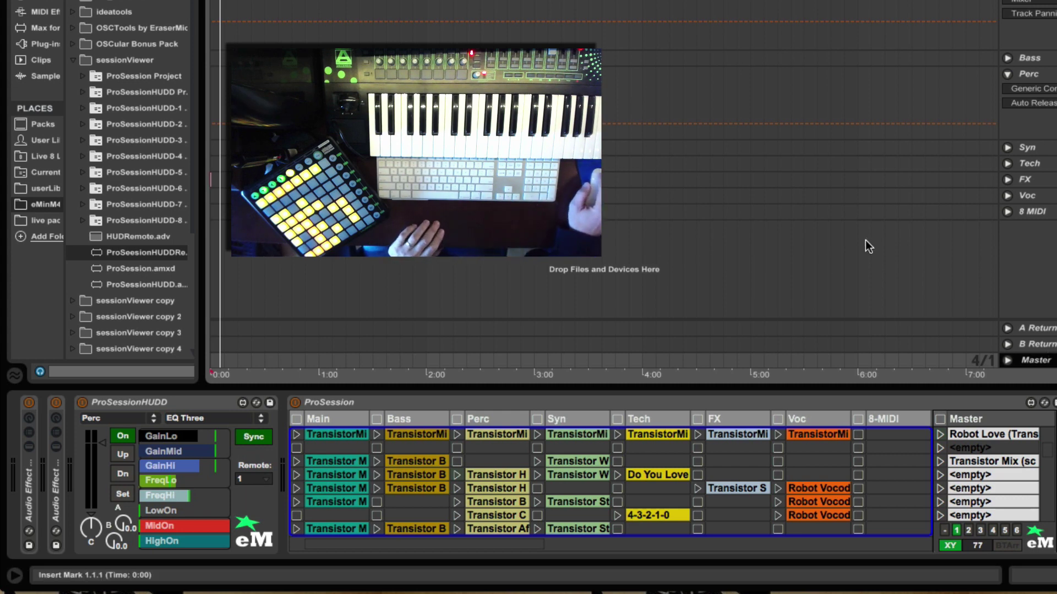
click(1032, 211)
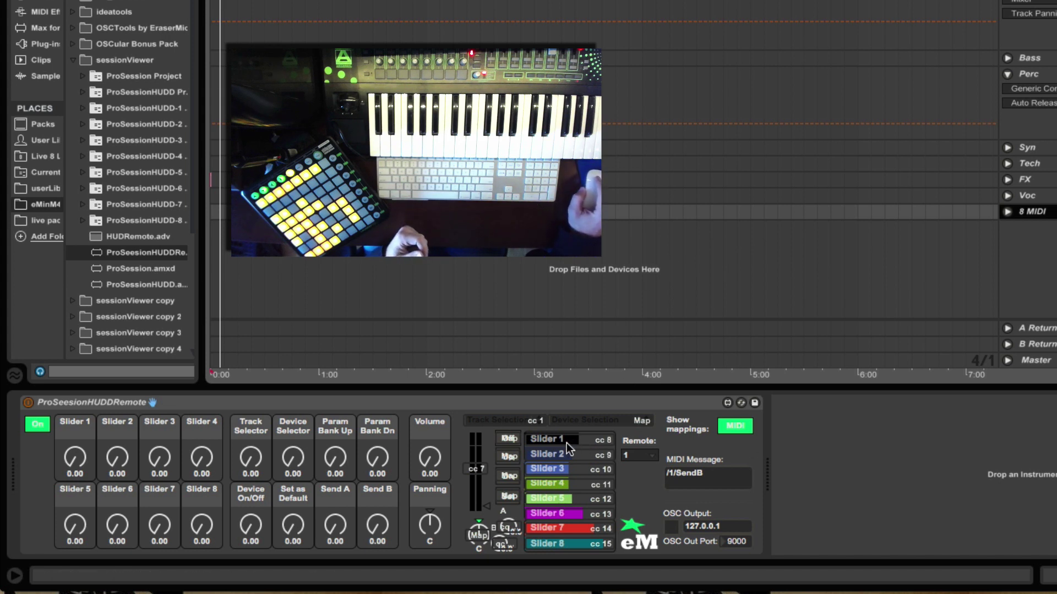
click(589, 440)
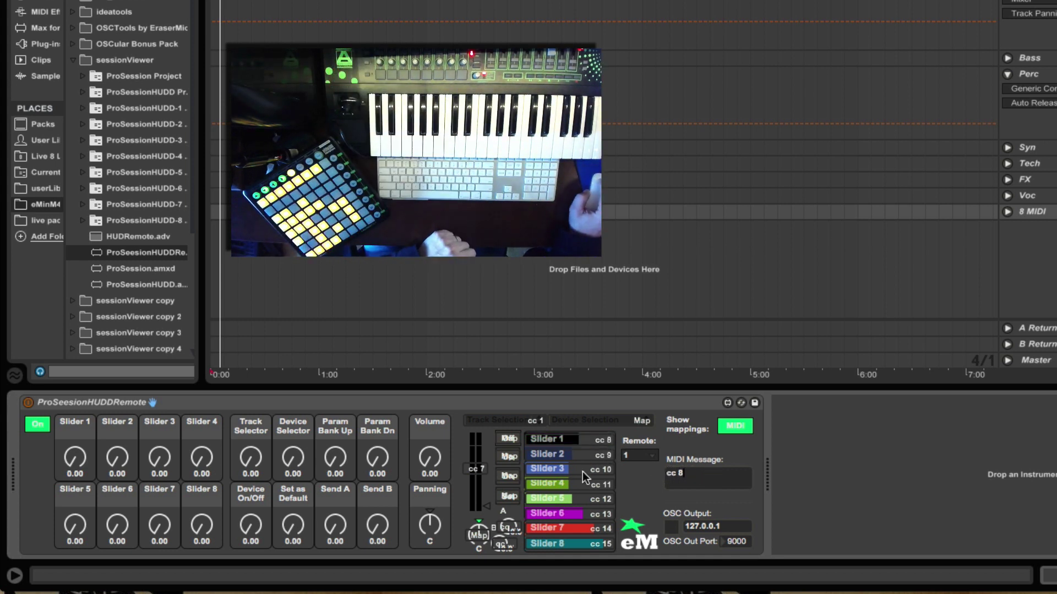
click(690, 482)
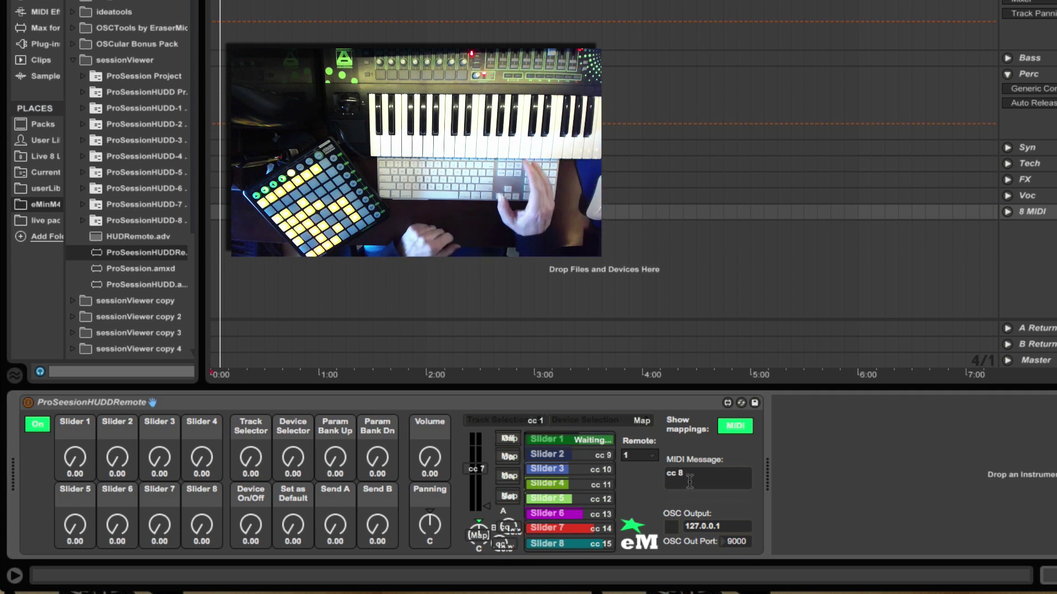
key(BackSpace)
text(9)
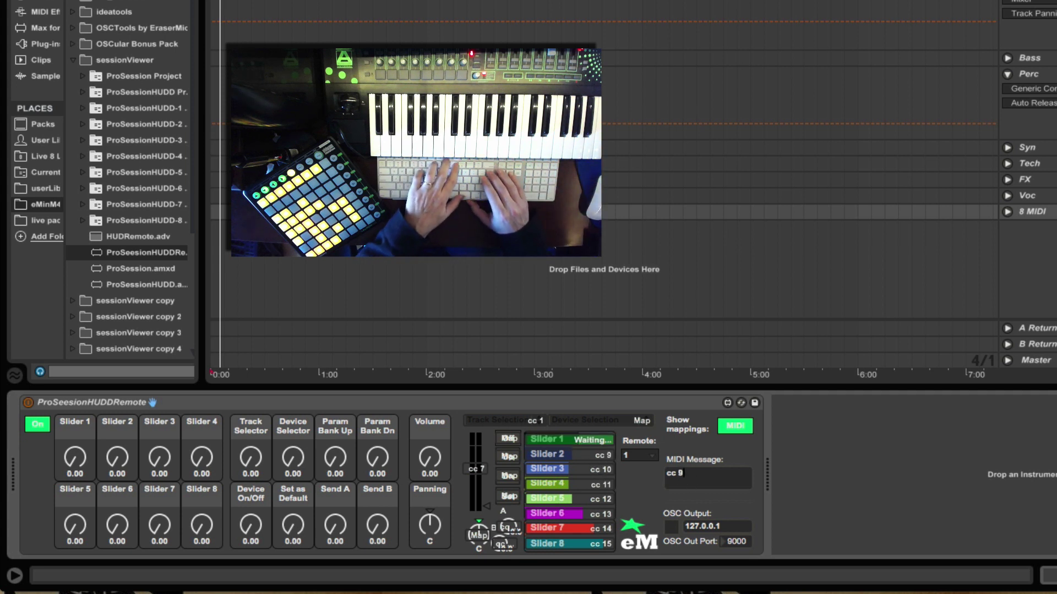
key(Return)
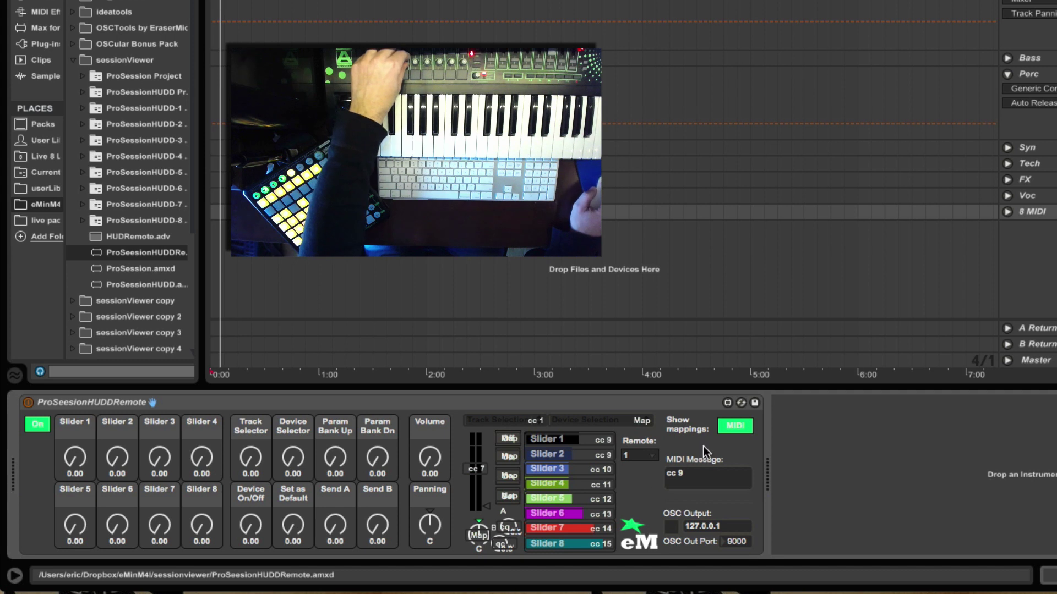
Learn new MIDI messages from the controller for Slider 2 and Slider 1, and set them back to cc 9 and cc 8.
click(589, 455)
click(580, 441)
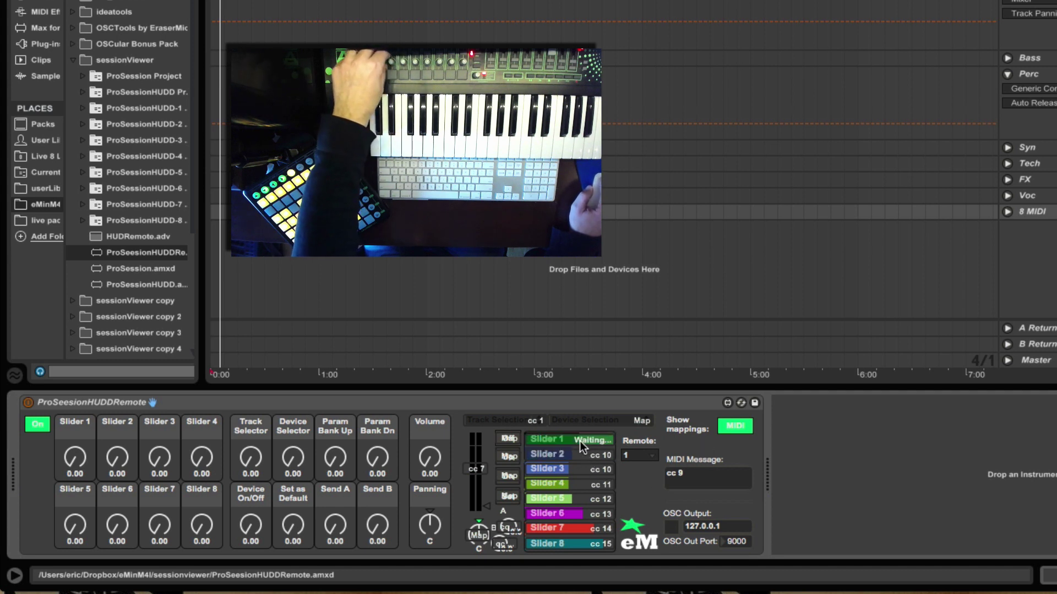
click(579, 451)
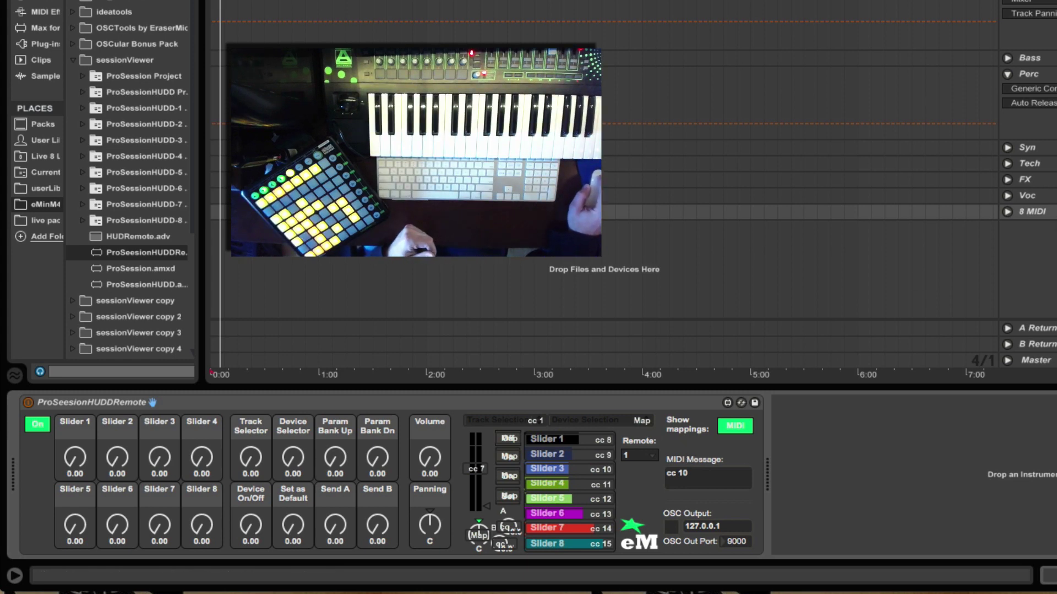
View ProSessionHUDD on the Master track, return to the HUDD remote and set Slider 1's MIDI message to cc 68.
click(1018, 350)
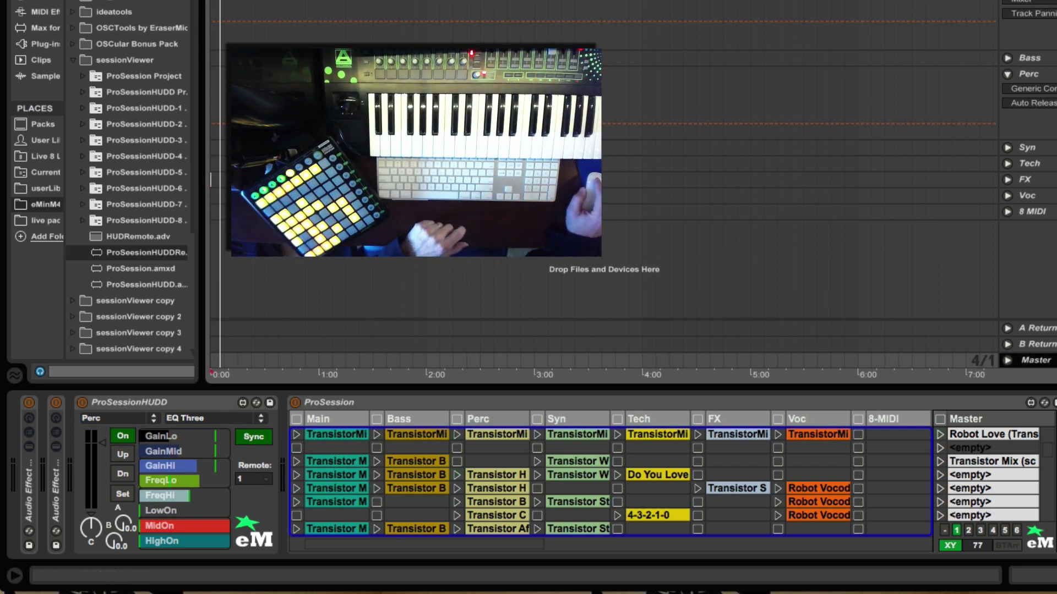
click(1030, 212)
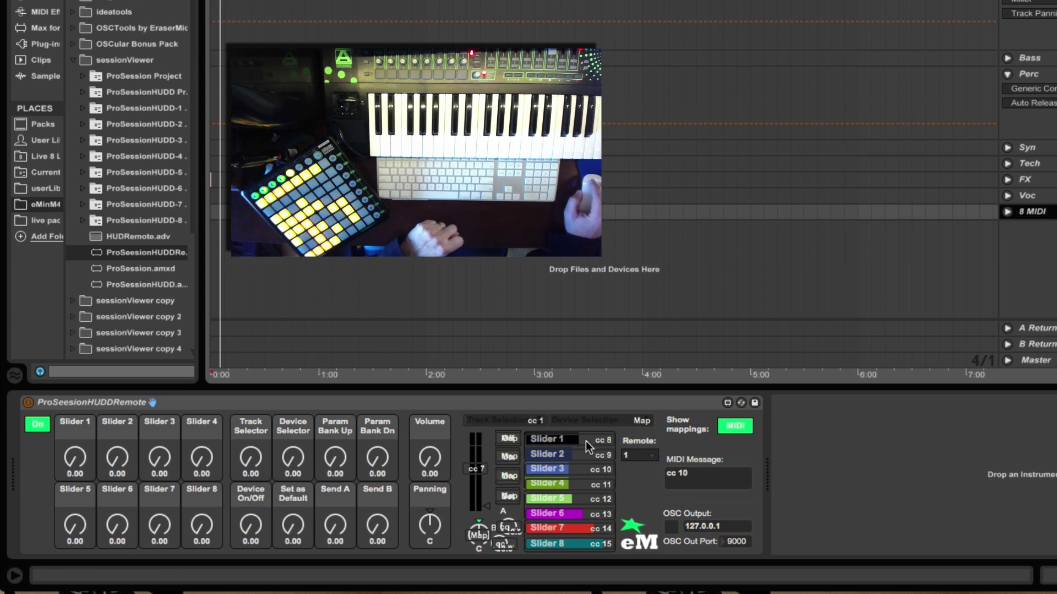
click(571, 434)
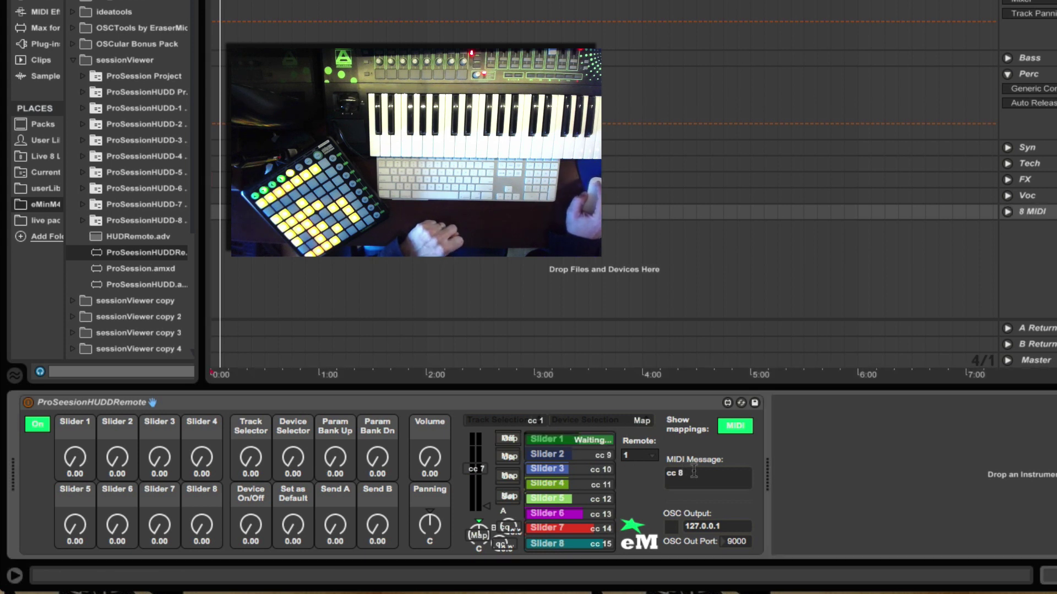
key(BackSpace)
key(BackSpace)
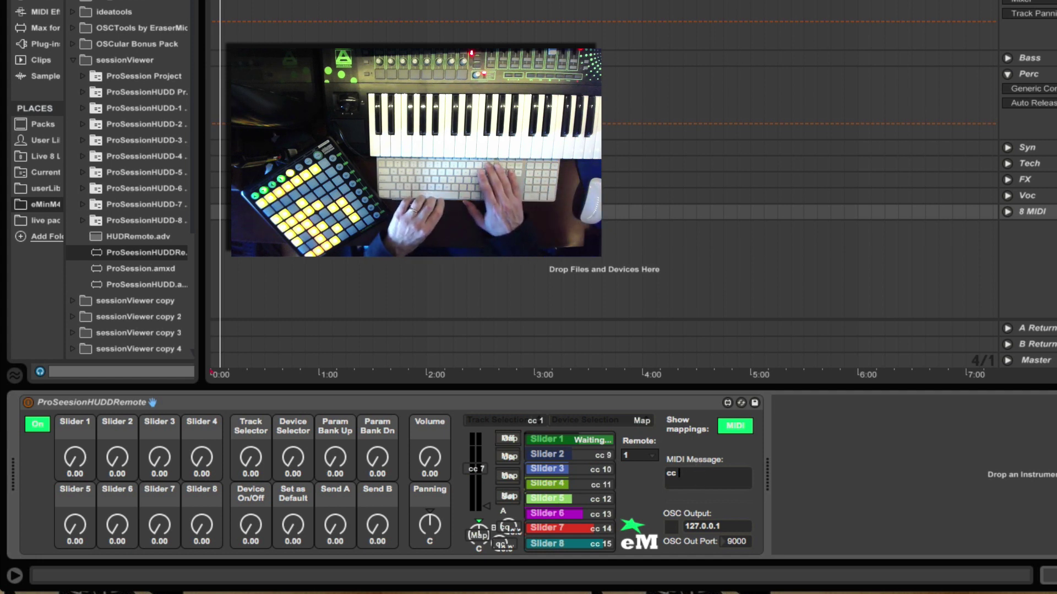
text(68)
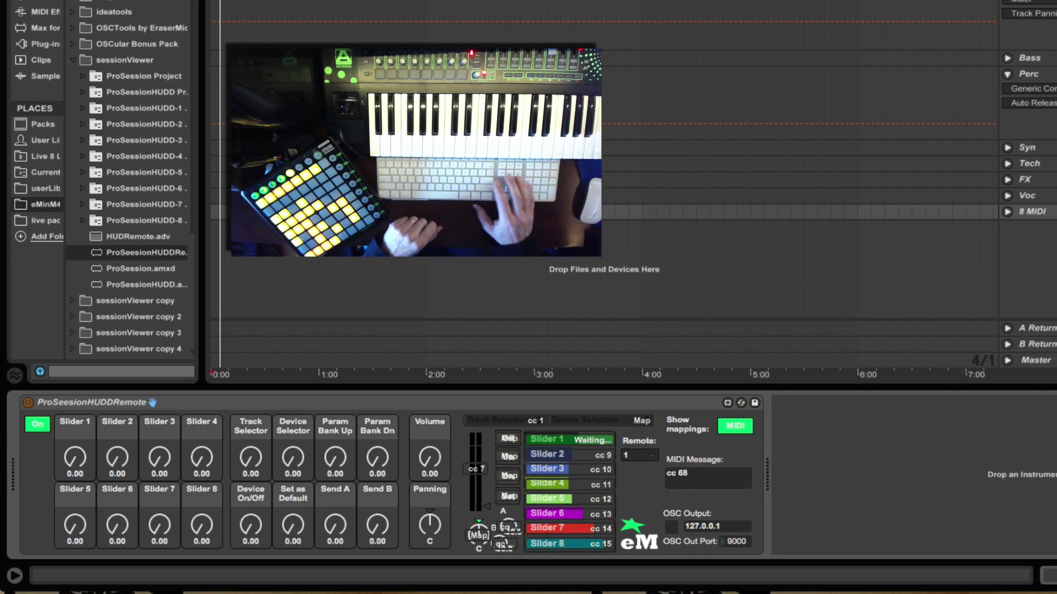
key(Return)
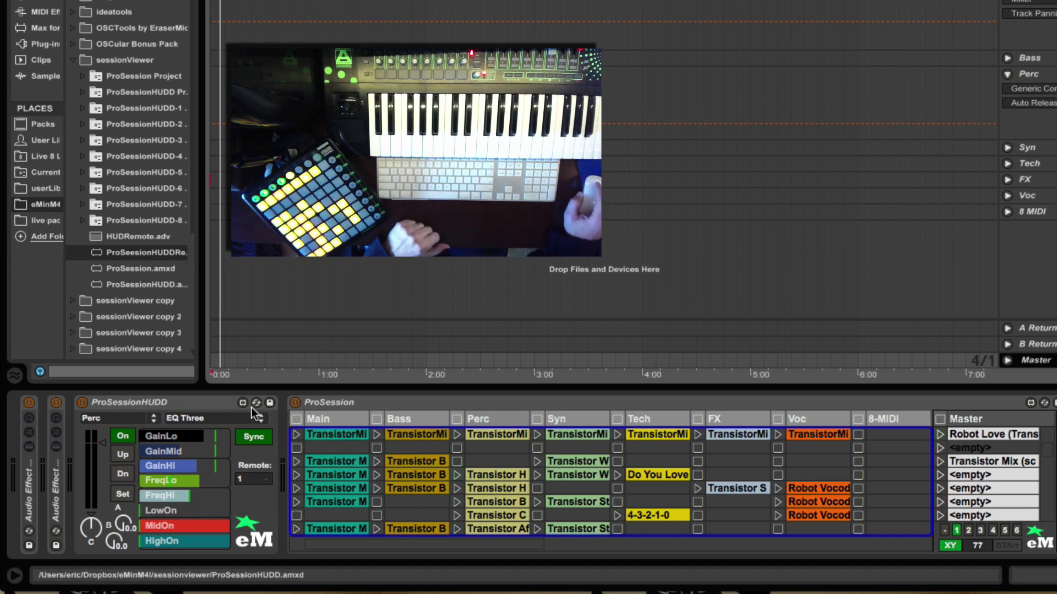
Return to the HUDD remote on the 8 MIDI track and relearn Slider 1's MIDI message from the controller.
click(1053, 213)
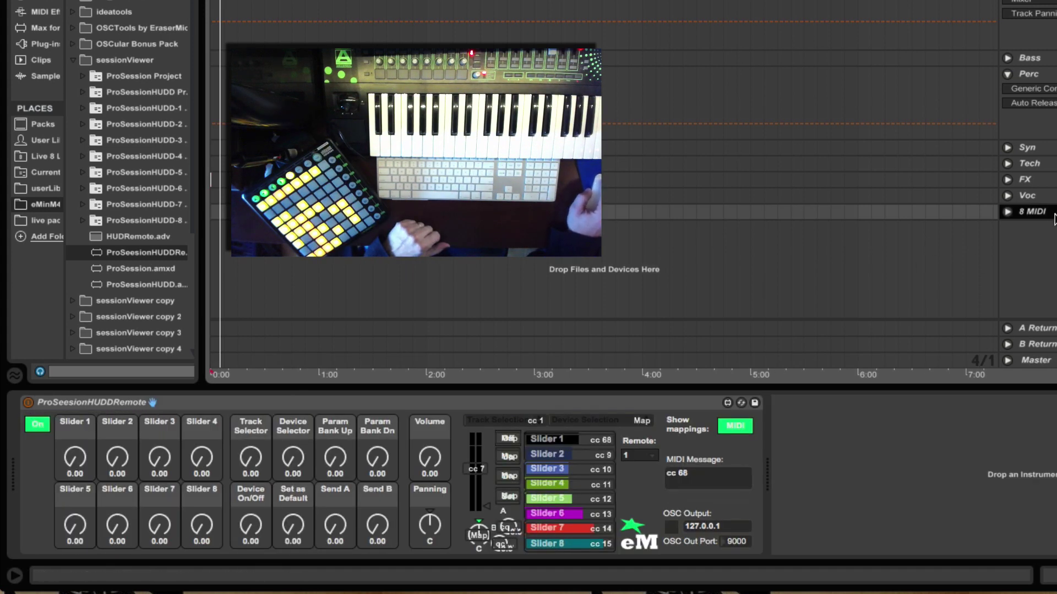
click(581, 441)
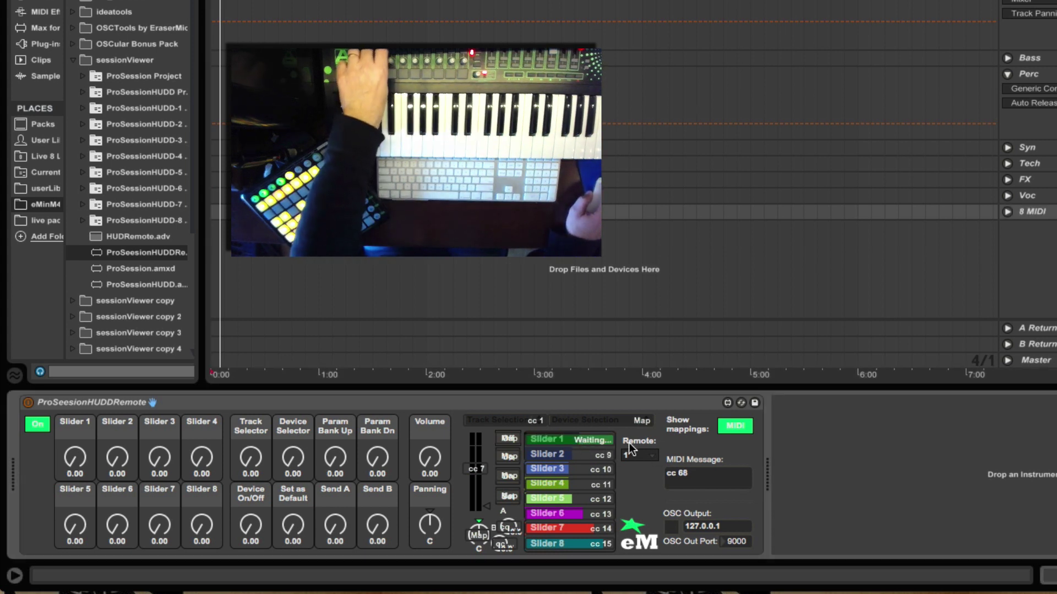
Switch the HUDD remote's shown mappings to OSC, put Slider 1 into OSC learn mode and cancel the learning.
click(733, 427)
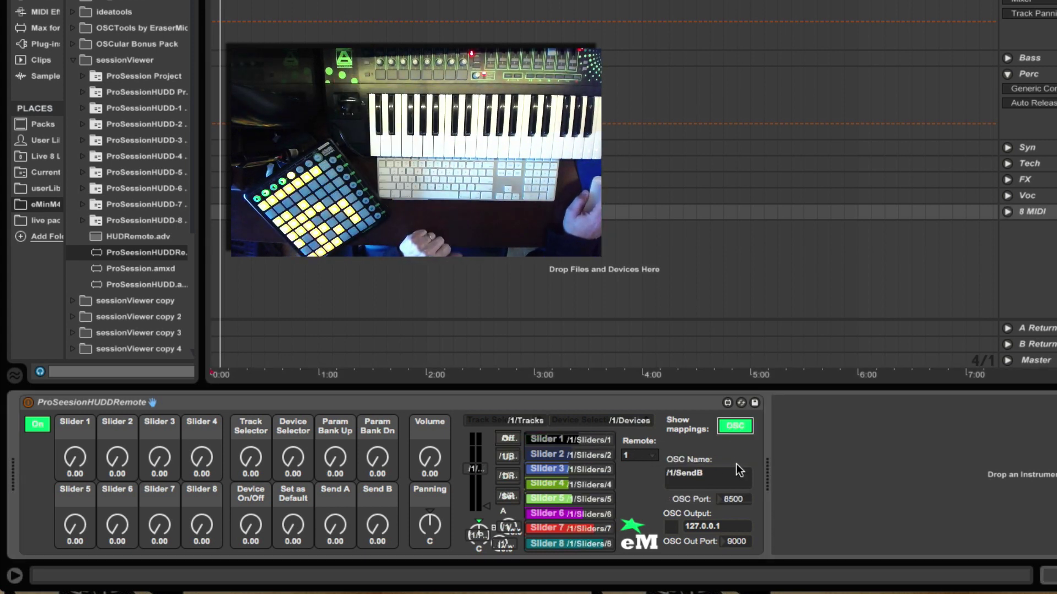
click(590, 441)
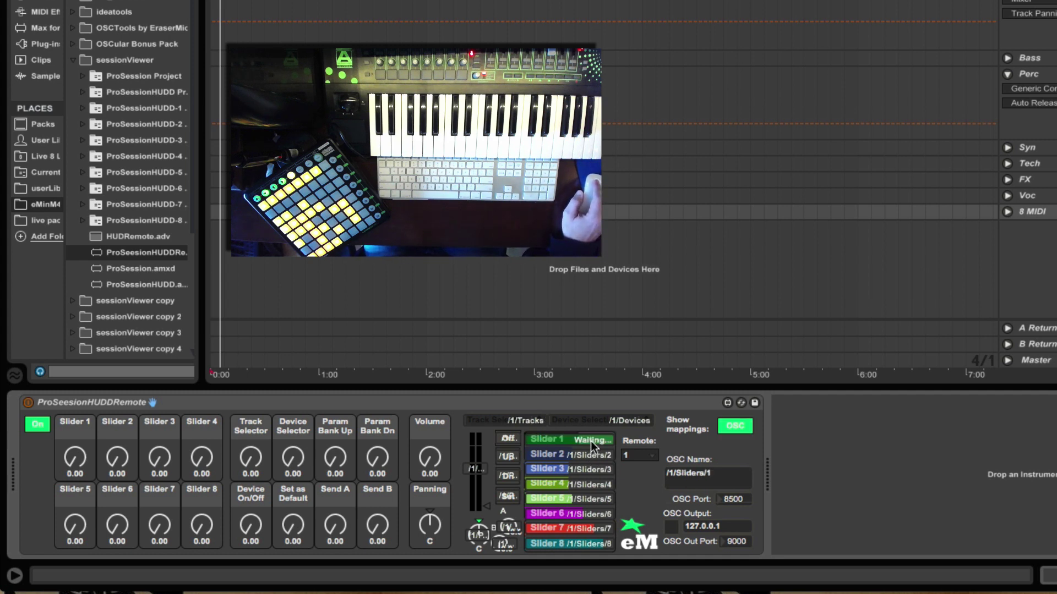
click(537, 435)
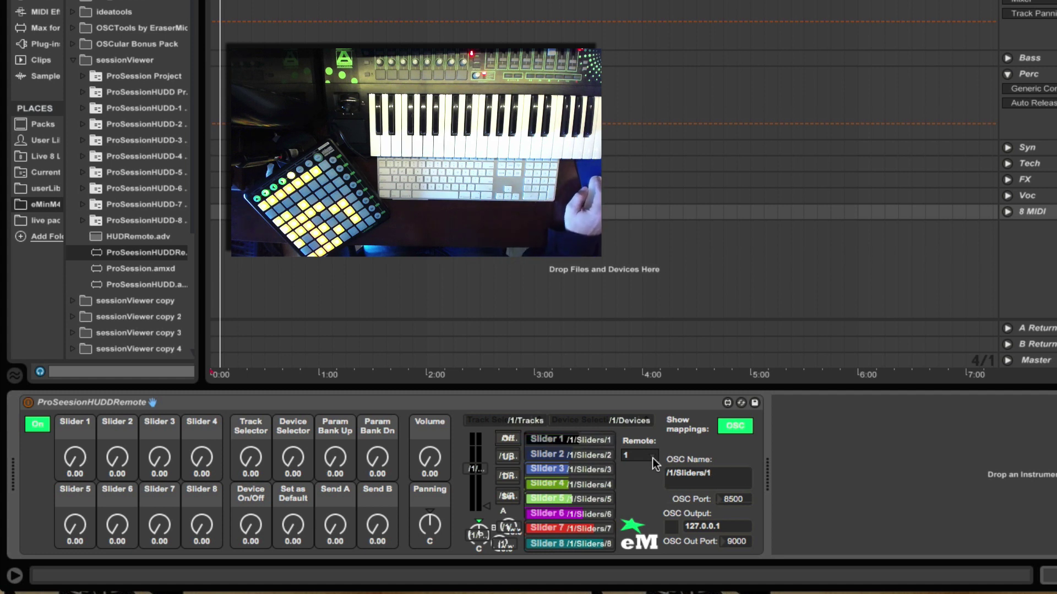